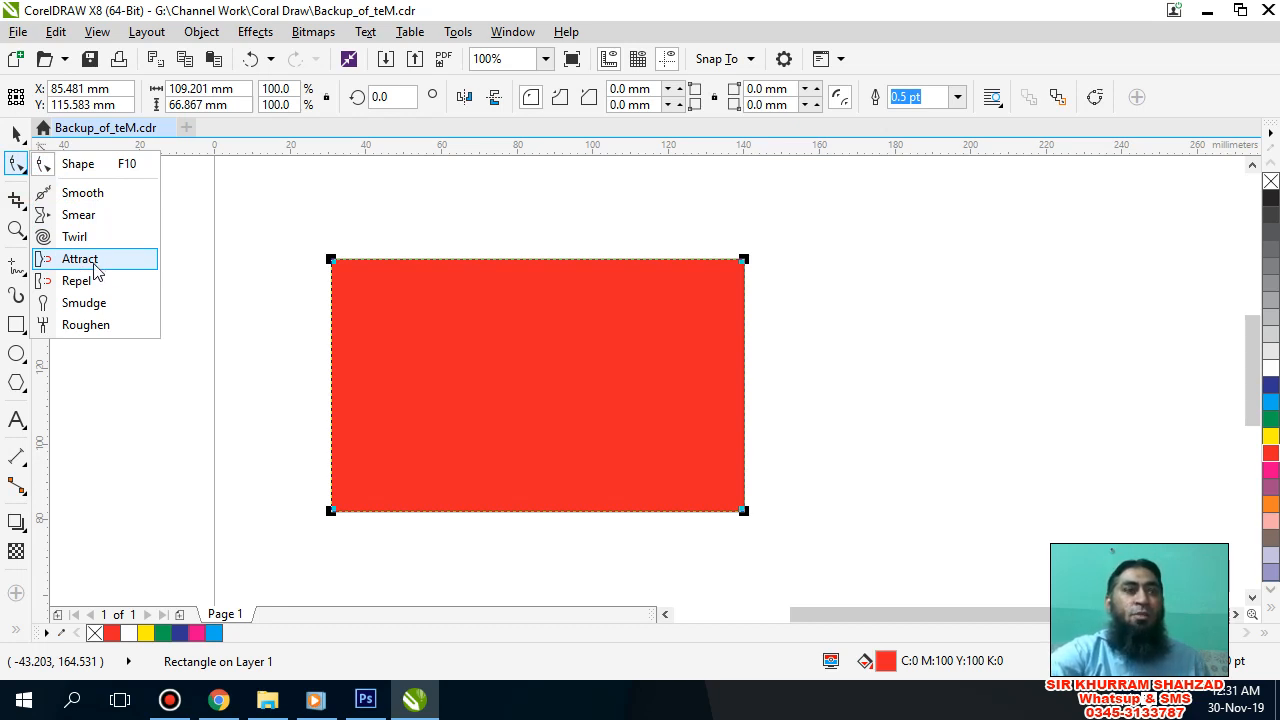
Step: Activate the Attract tool for the red rectangle and set its nib size to 12.9 mm
left_click(94, 263)
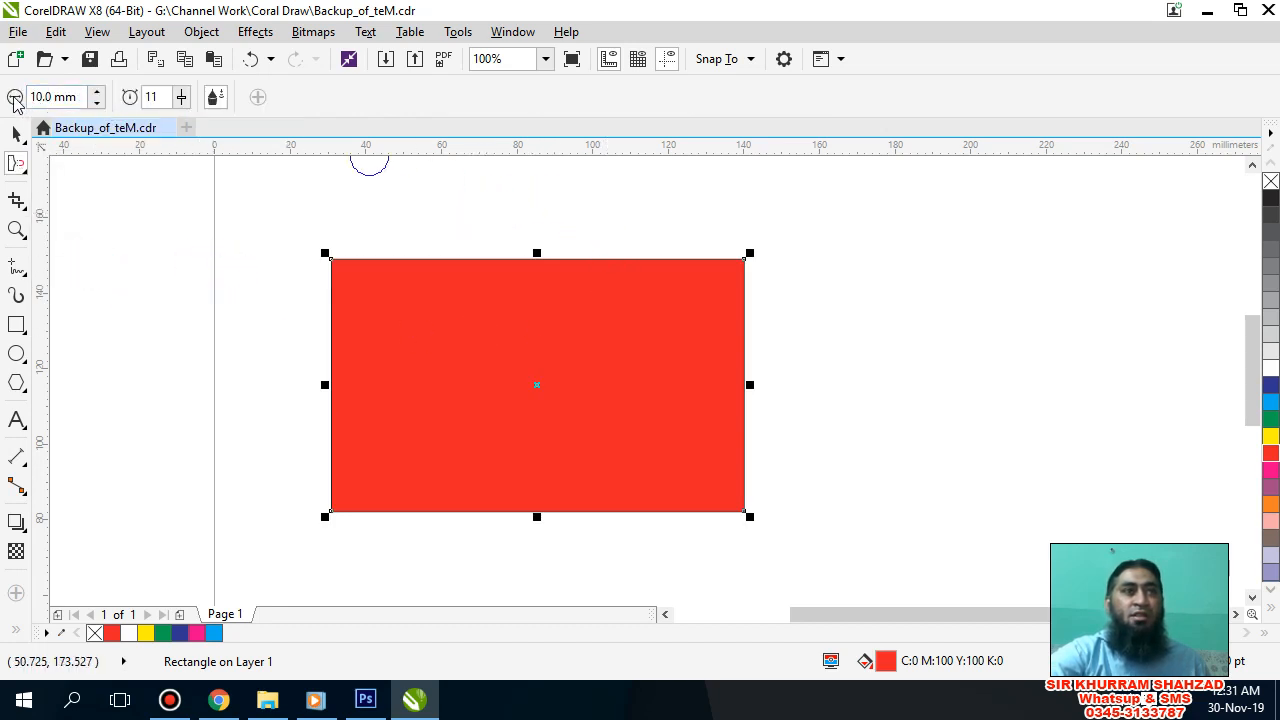
left_click(27, 98)
left_click(96, 92)
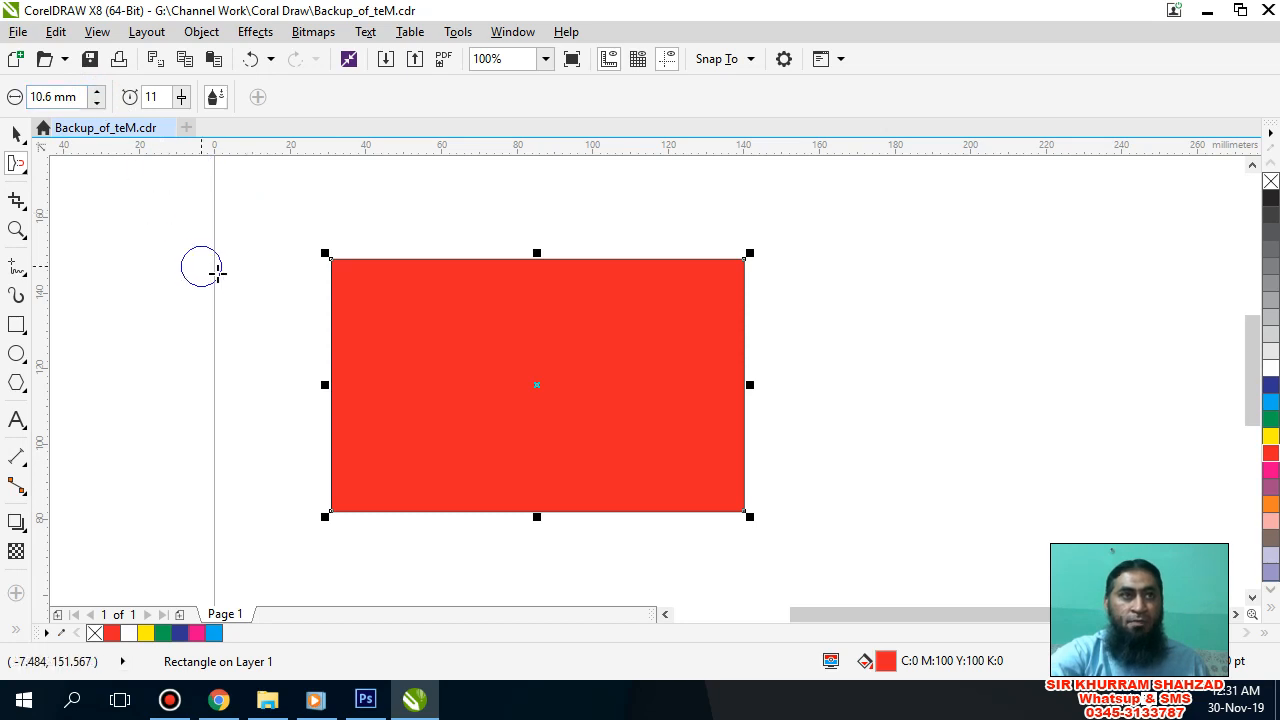
scroll(220, 271, "up", 3)
scroll(220, 271, "down", 3)
scroll(263, 272, "up", 1)
scroll(263, 272, "up", 1)
scroll(263, 272, "down", 1)
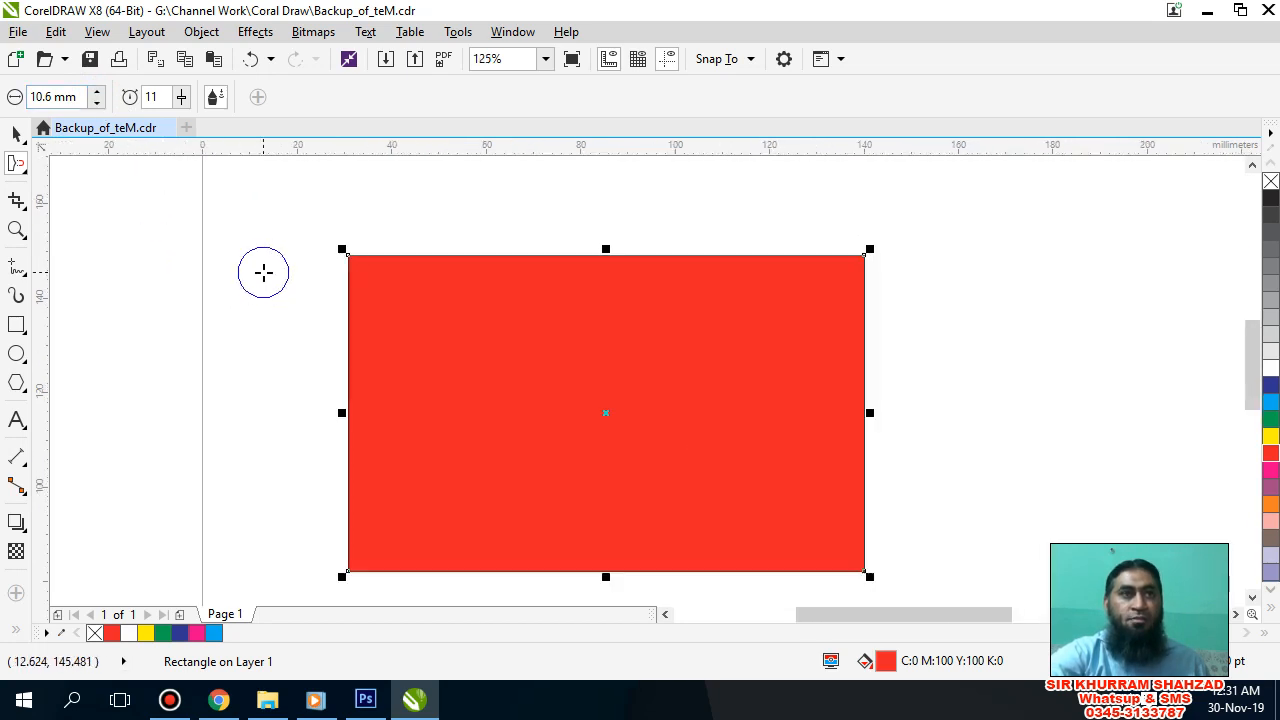
scroll(263, 272, "up", 1)
scroll(263, 272, "down", 1)
scroll(264, 272, "left", 1)
scroll(264, 272, "right", 2)
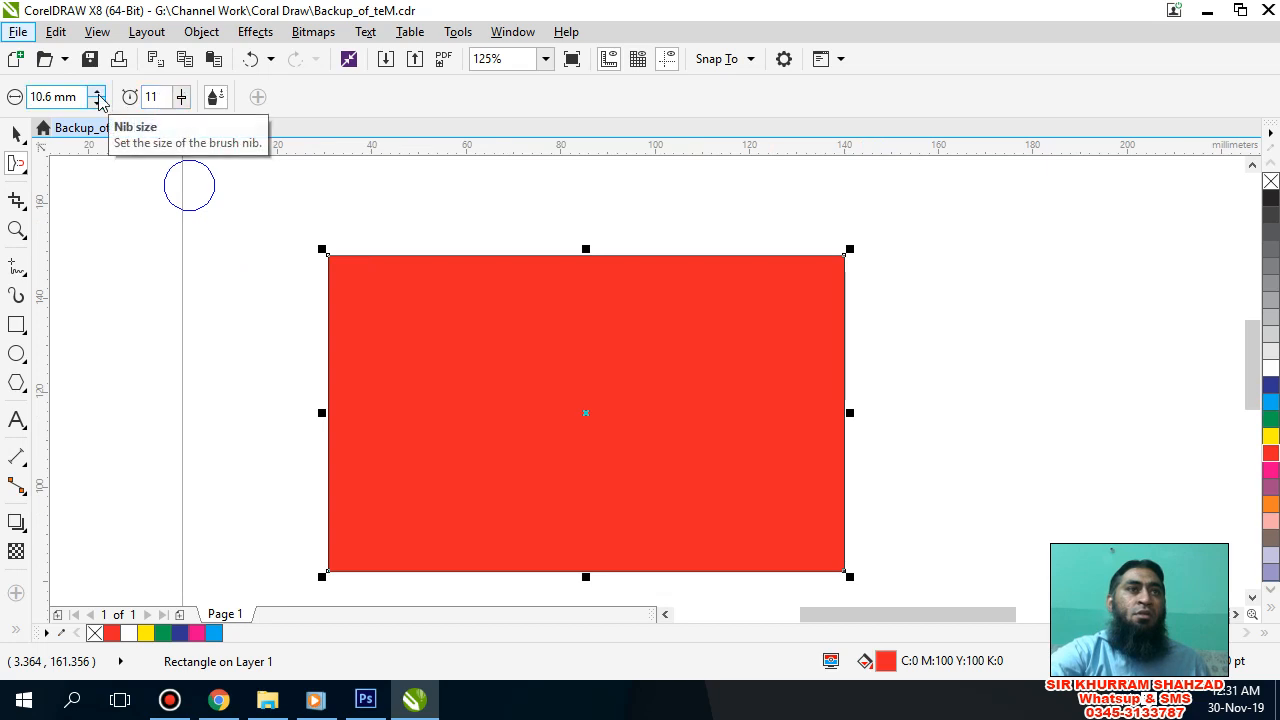
left_click(97, 92)
left_click(97, 92)
left_click(97, 92)
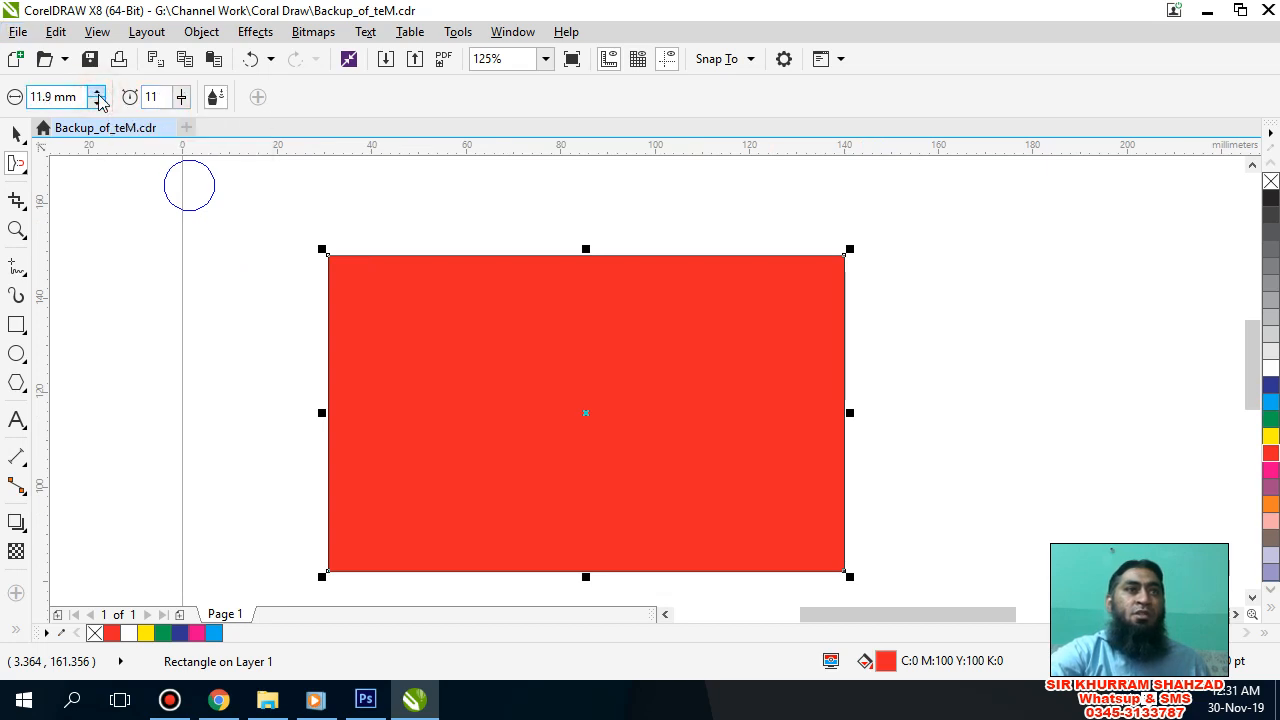
Step: Raise the Attract brush rate to 21
left_click(183, 98)
left_click_drag(187, 121, 198, 123)
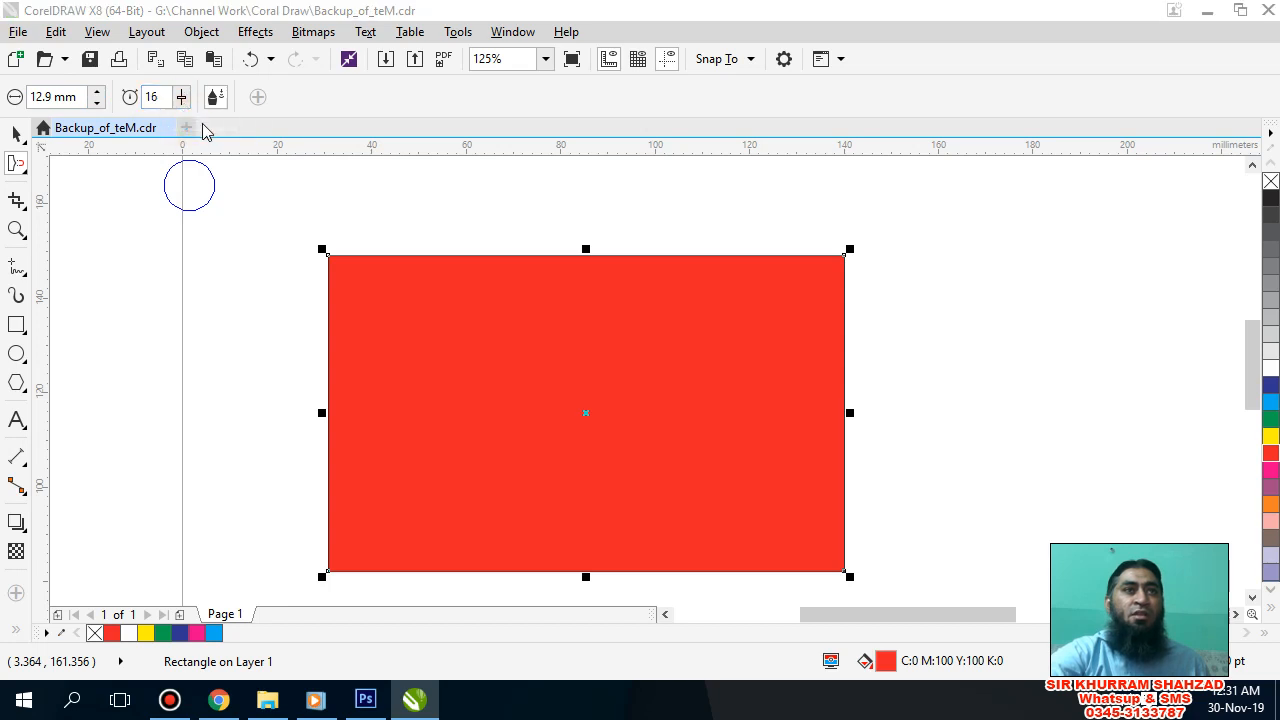
left_click(171, 104)
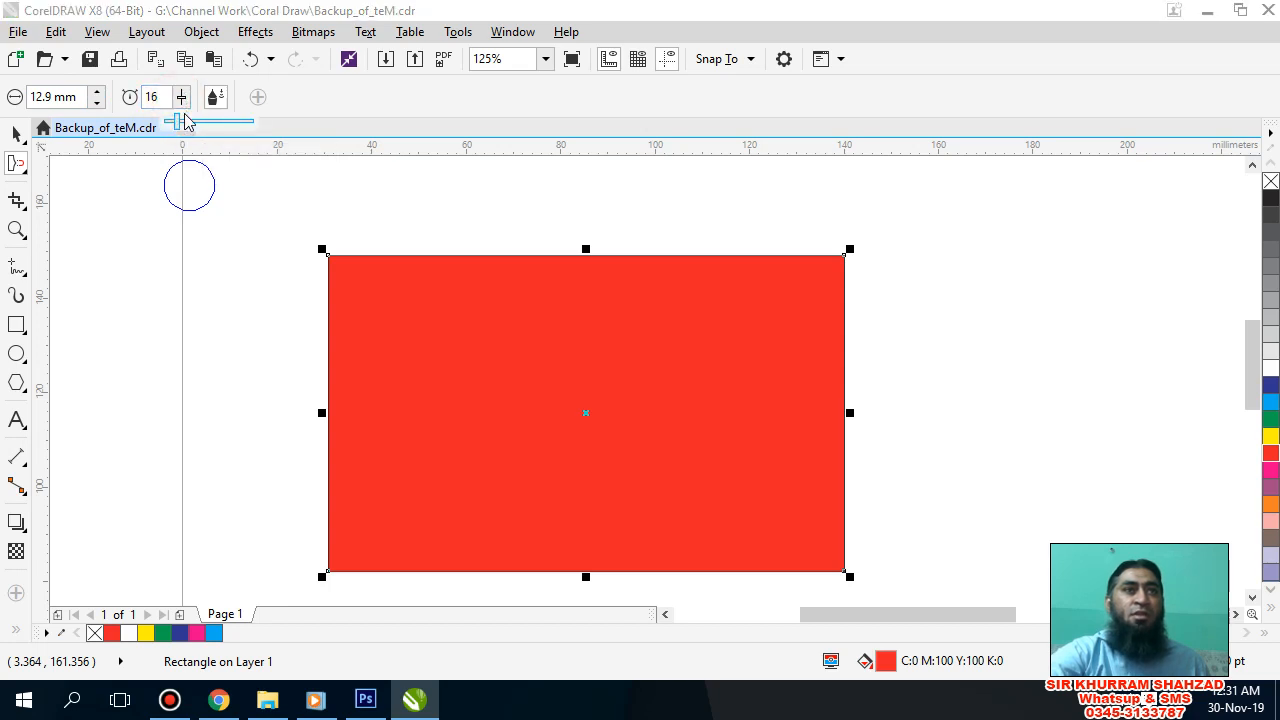
left_click(181, 122)
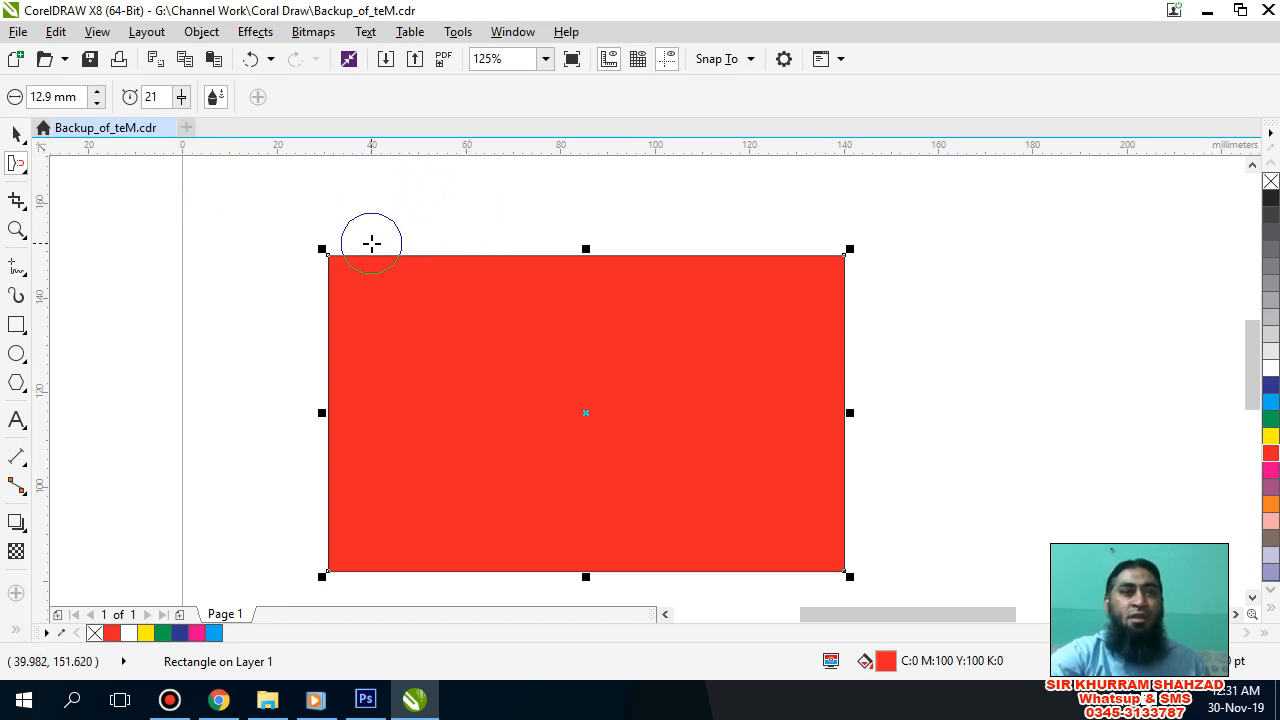
Step: Pull a row of six inward dents along the rectangle's top edge with the Attract brush, making the fourth one a deep notch
scroll(371, 243, "up", 1)
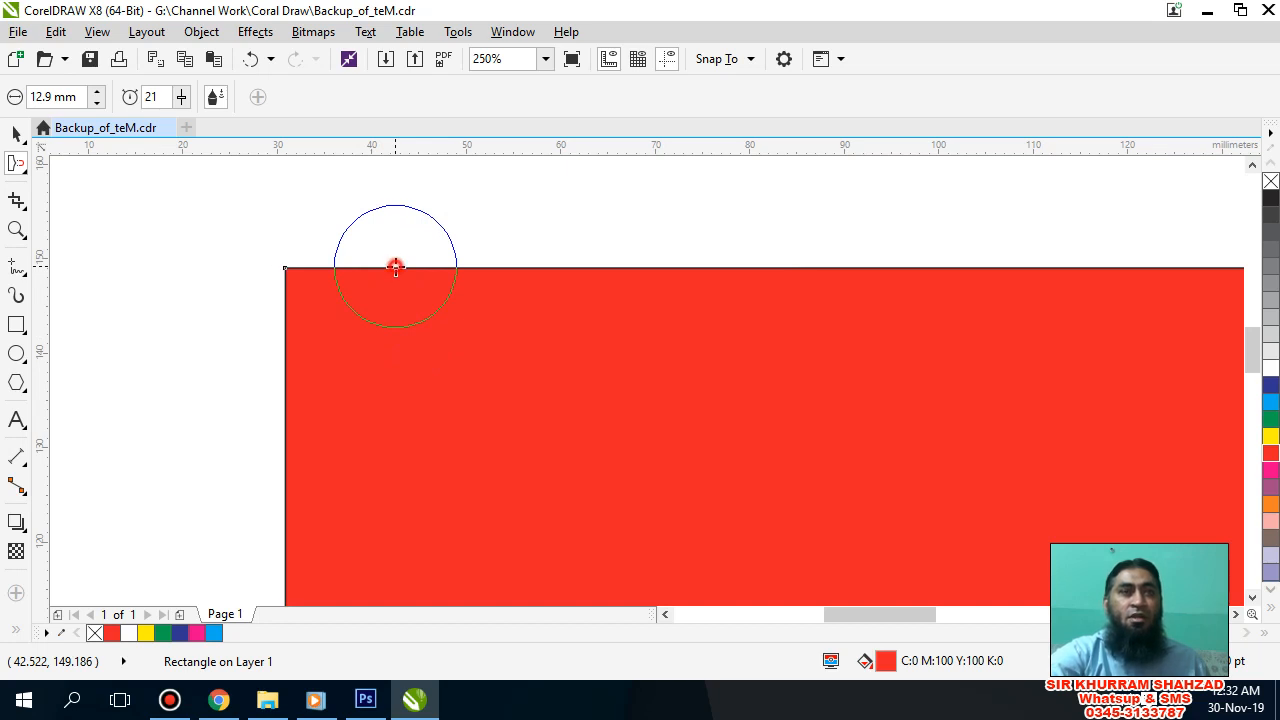
left_click_drag(394, 266, 405, 310)
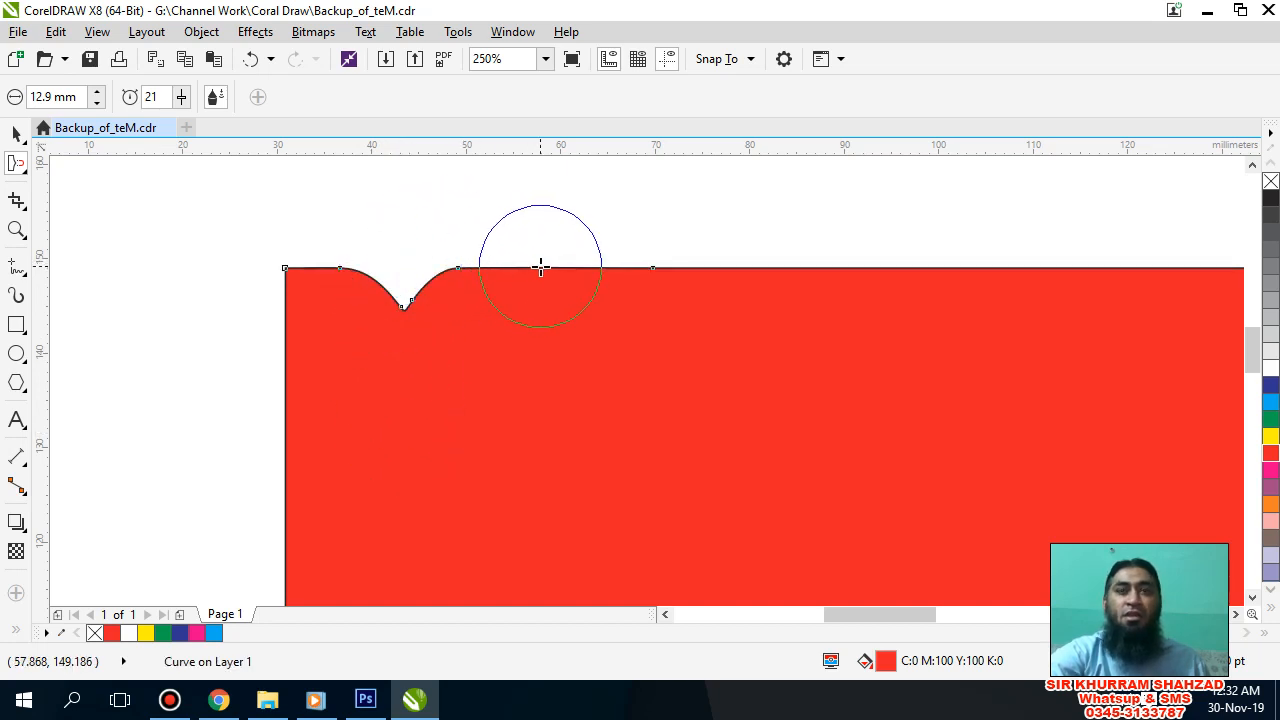
mouse_move(540, 266)
left_mouse_down()
mouse_move(543, 391)
mouse_move(560, 446)
mouse_move(558, 430)
left_mouse_up()
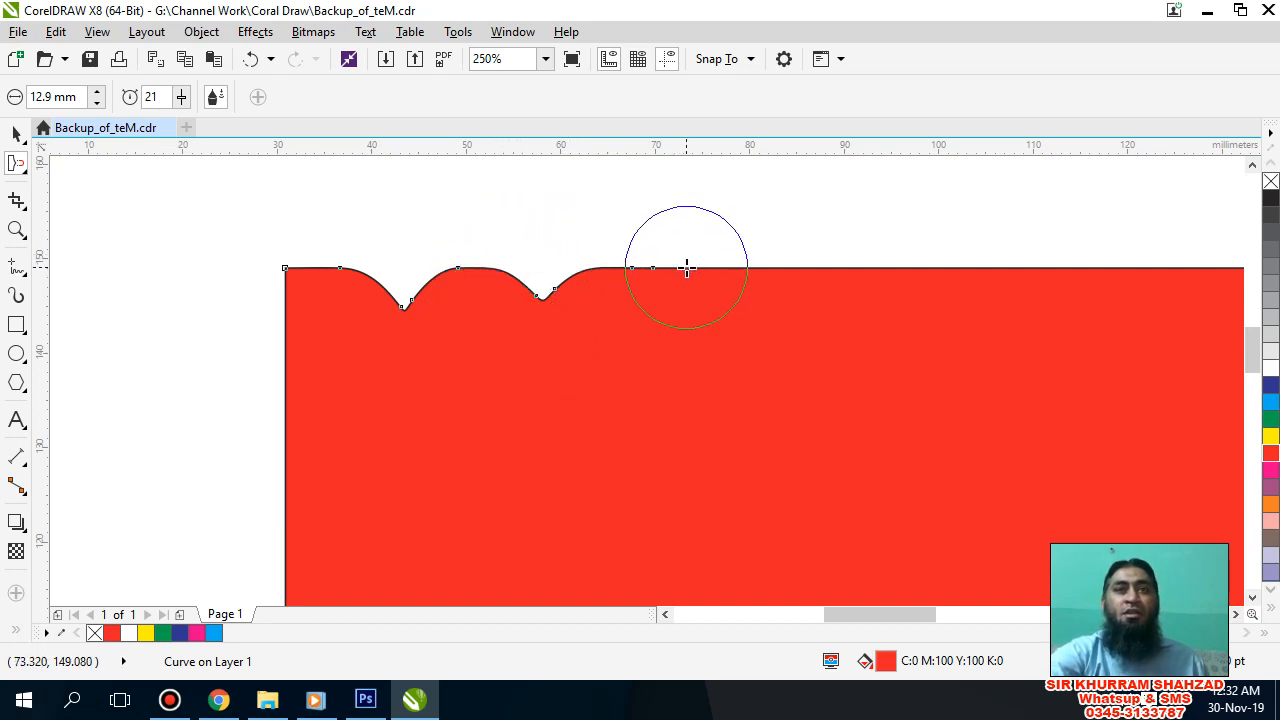
left_click_drag(686, 267, 720, 614)
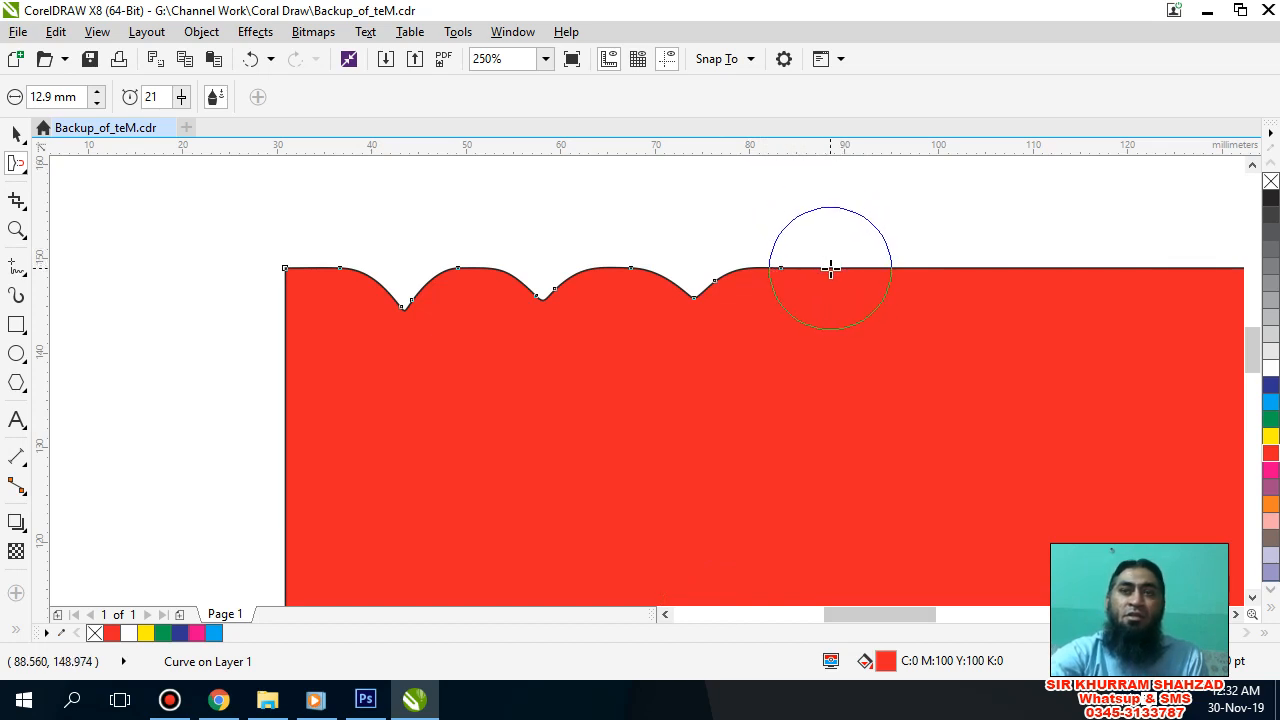
left_click_drag(830, 268, 835, 461)
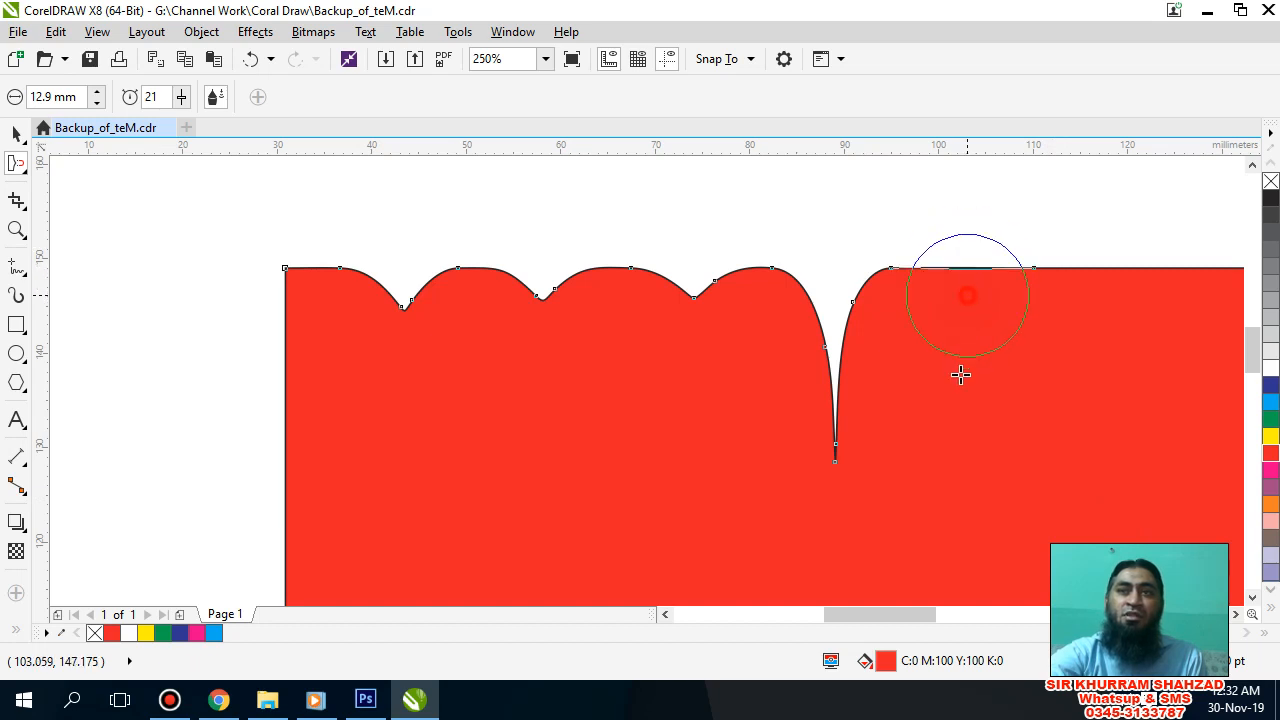
left_click_drag(967, 295, 948, 512)
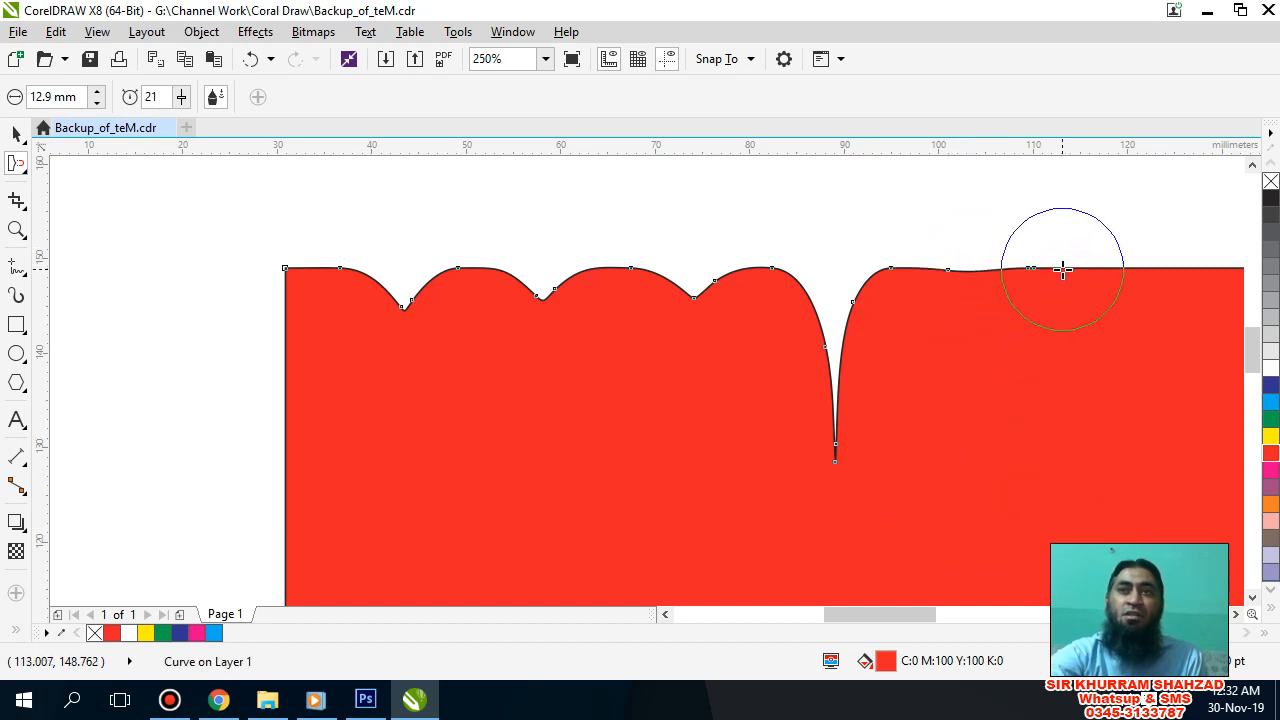
left_click_drag(1063, 270, 1076, 415)
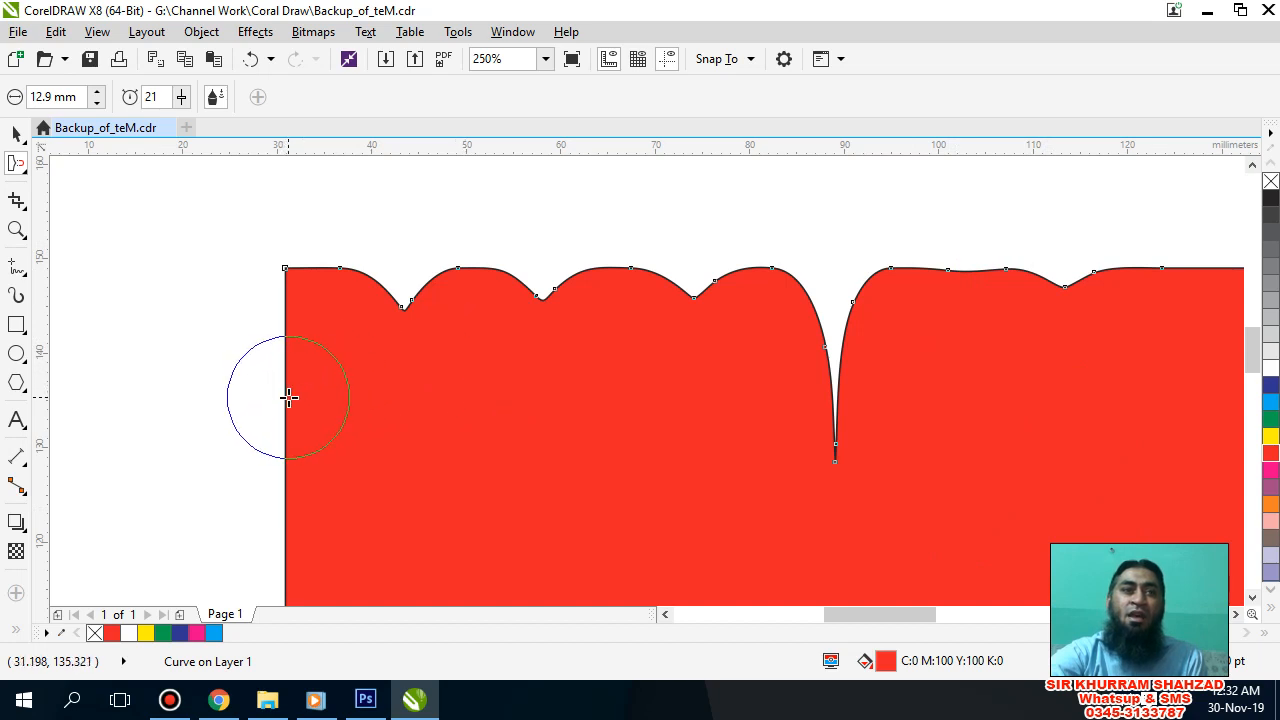
Step: Pull a deep inward notch in the rectangle's left edge, then outward spikes below it, one of them curling upward
left_click_drag(288, 398, 548, 402)
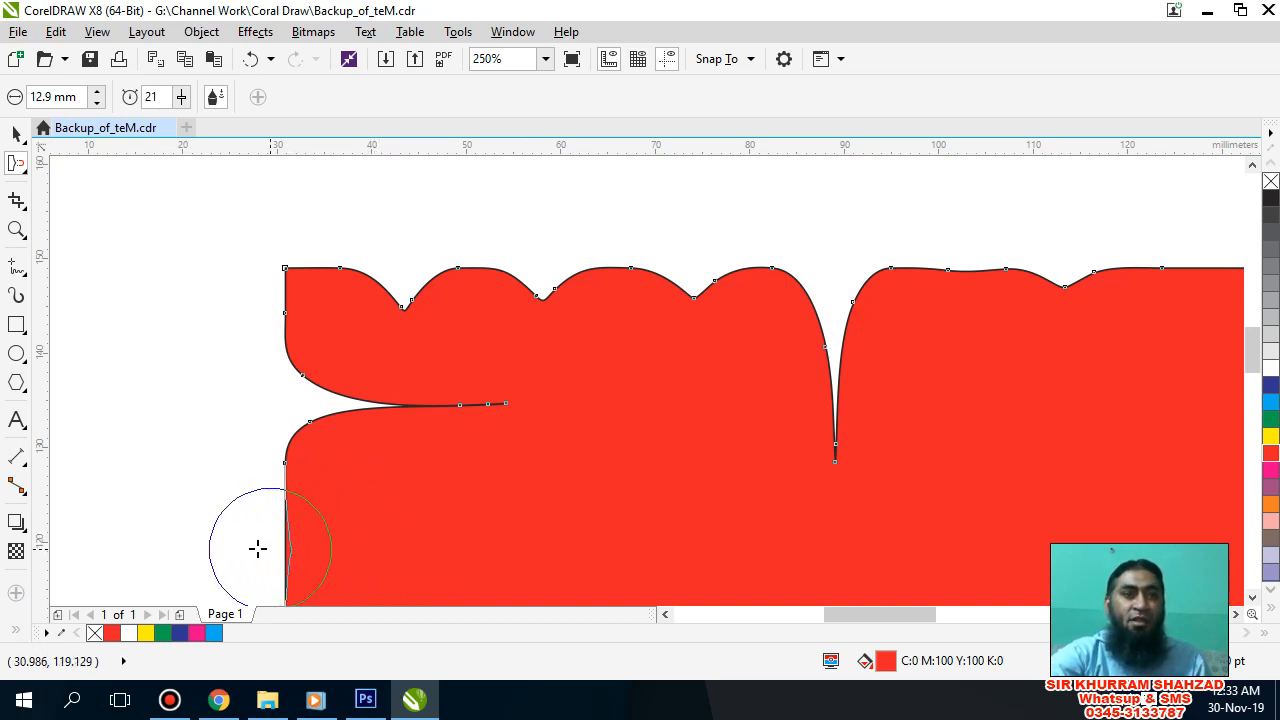
left_click_drag(258, 548, 157, 543)
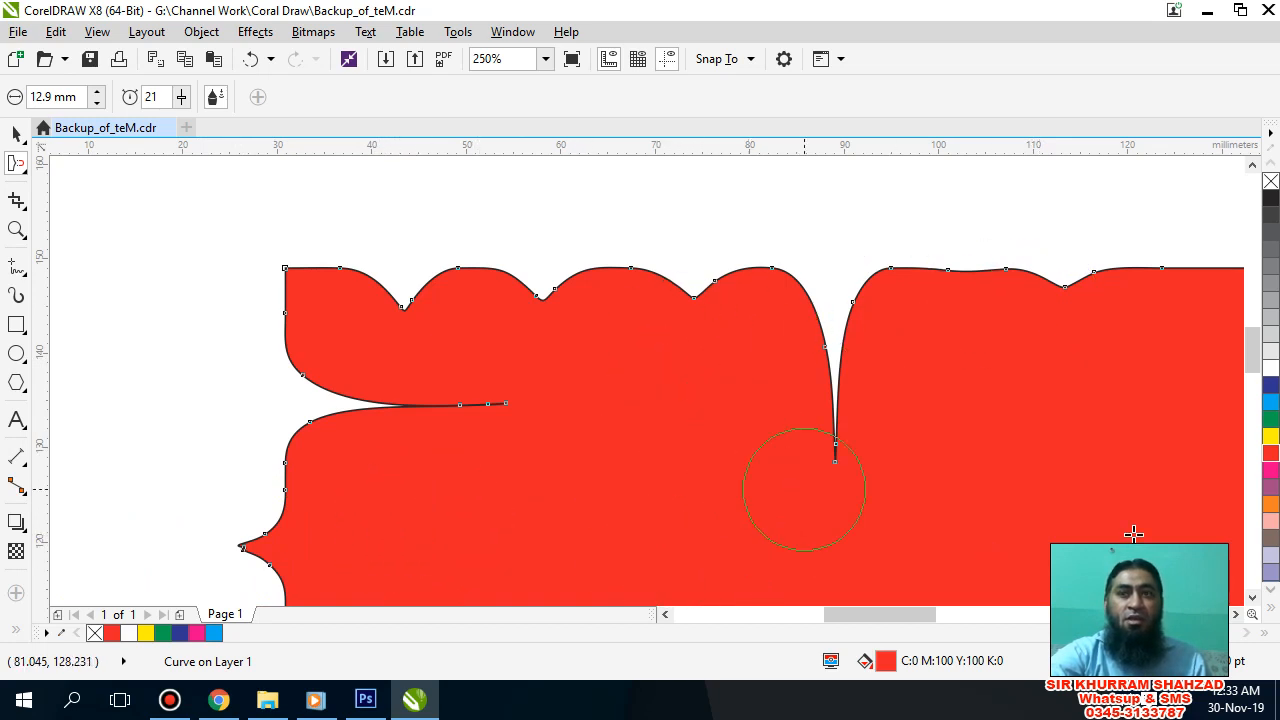
scroll(1252, 340, "down", 2)
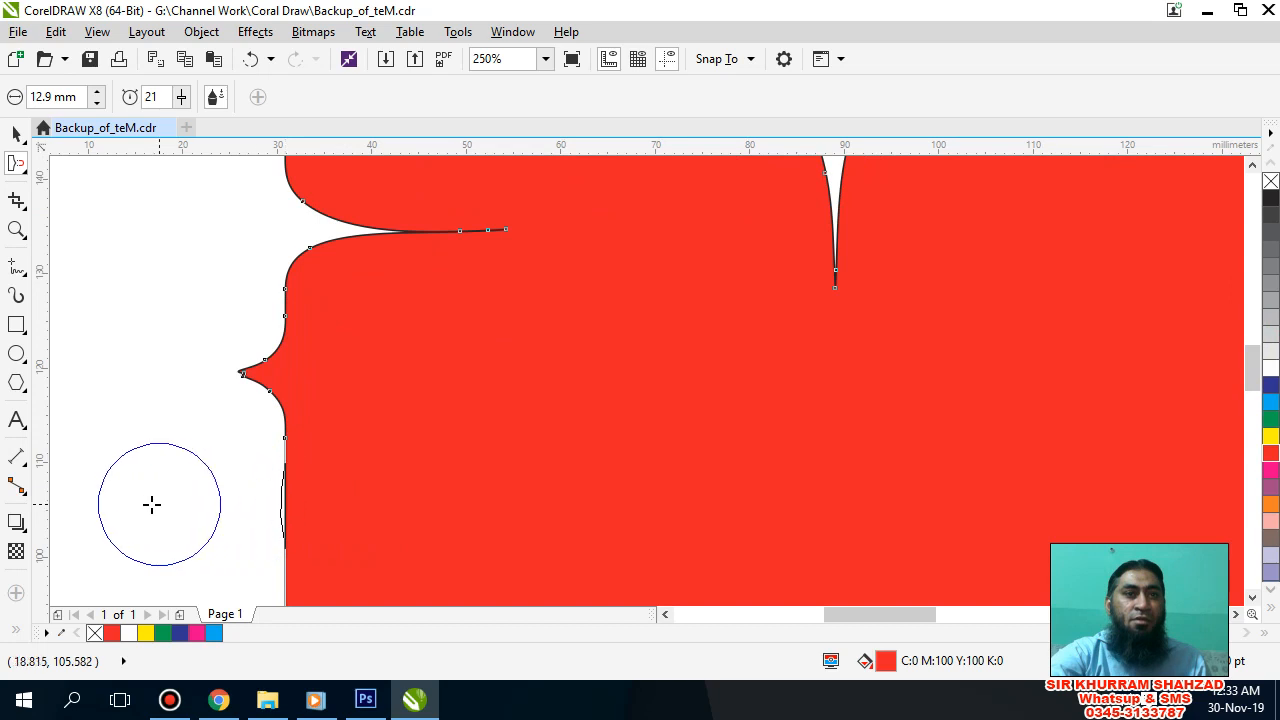
left_click_drag(152, 504, 135, 502)
left_click_drag(299, 573, 222, 562)
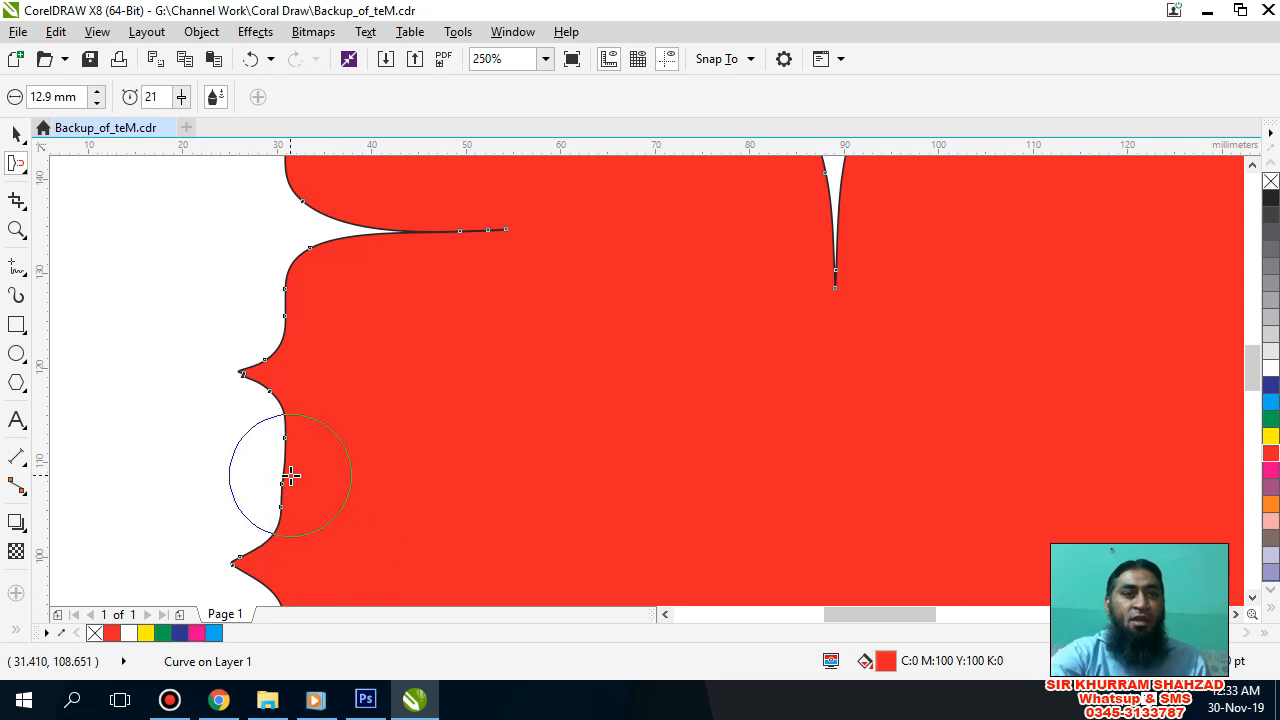
mouse_move(290, 476)
left_mouse_down()
mouse_move(160, 466)
mouse_move(131, 454)
mouse_move(111, 417)
mouse_move(106, 389)
mouse_move(131, 317)
mouse_move(200, 290)
left_mouse_up()
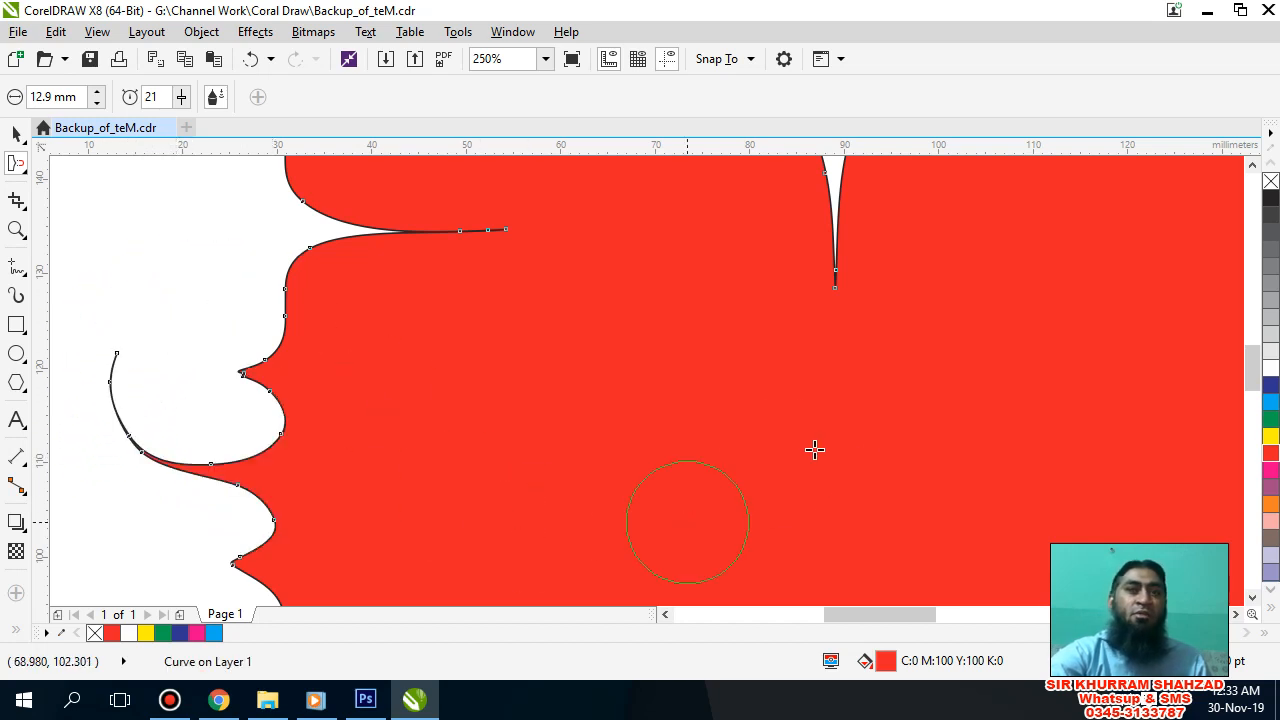
Step: Replace the distorted rectangle with a red-filled ellipse about 70 mm wide and 66 mm high
scroll(932, 435, "down", 2)
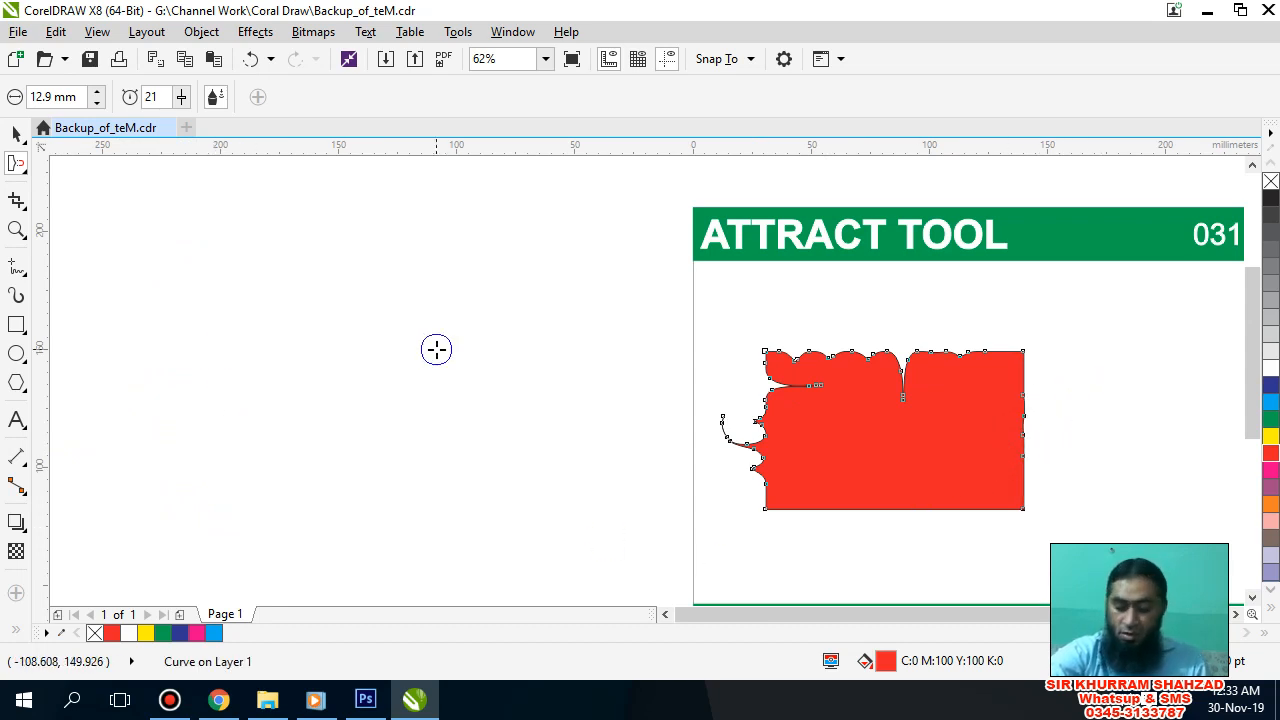
key("Delete")
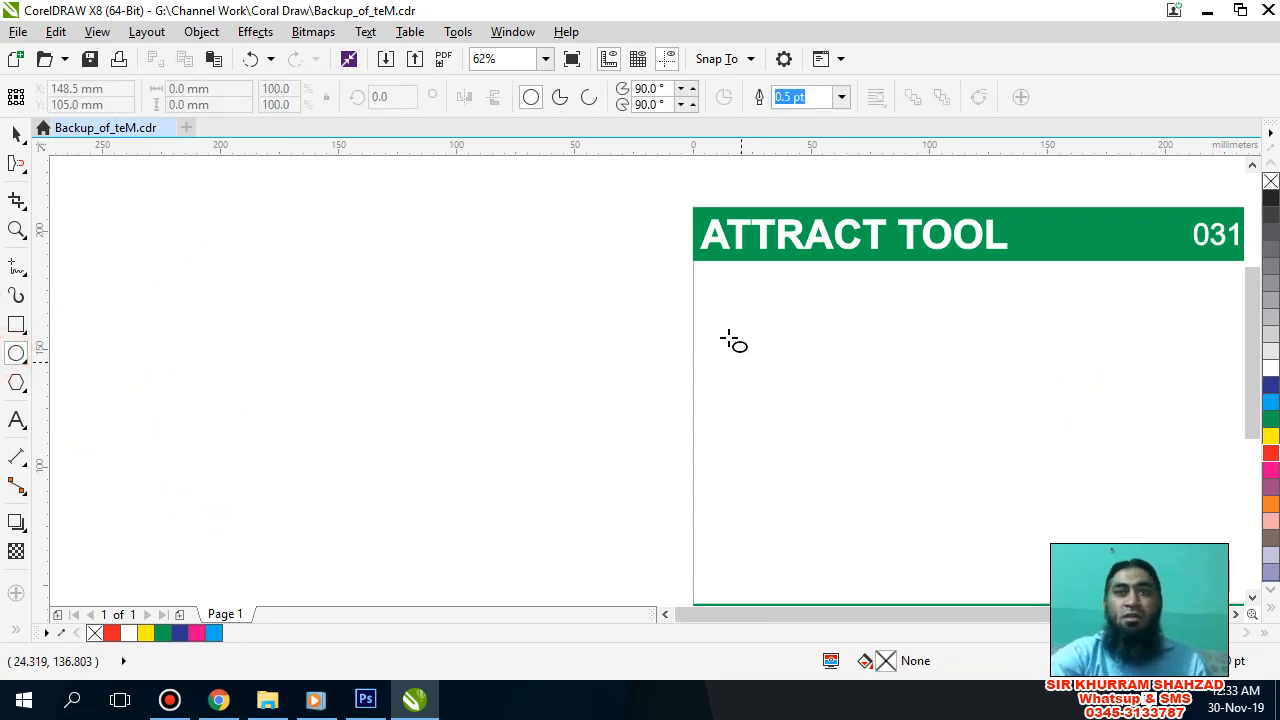
left_click_drag(726, 336, 897, 496)
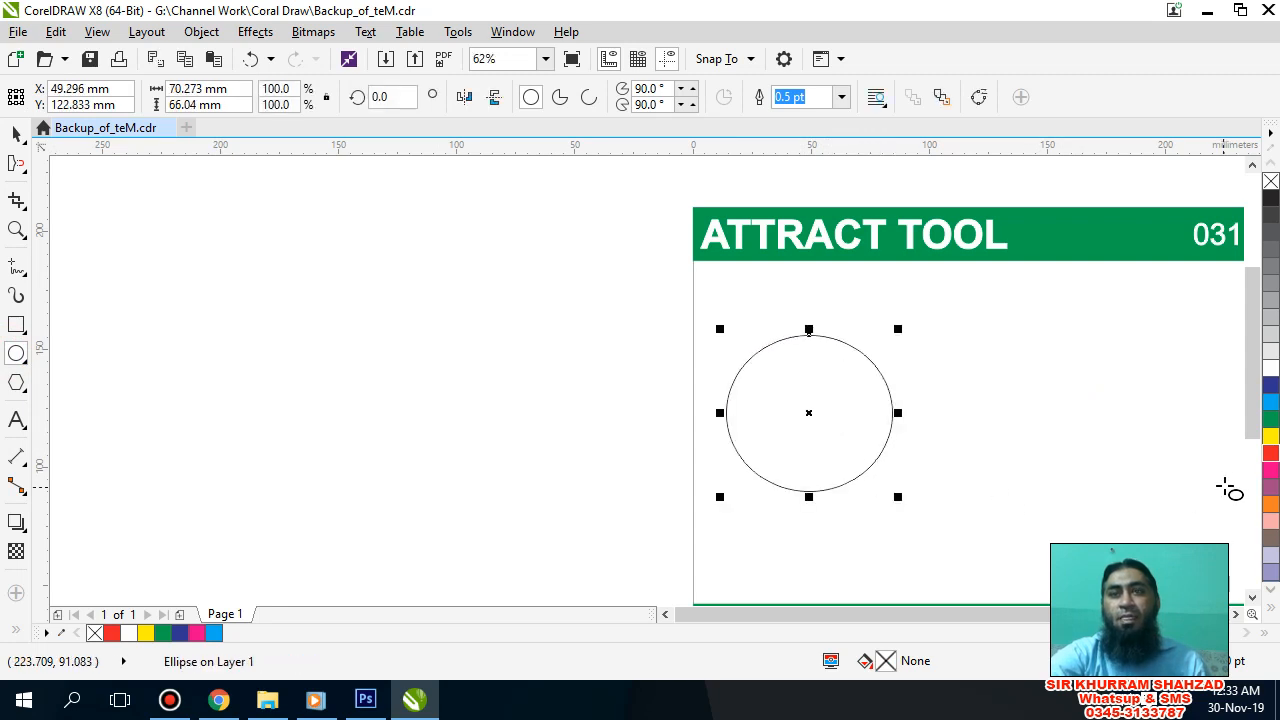
left_click(1271, 454)
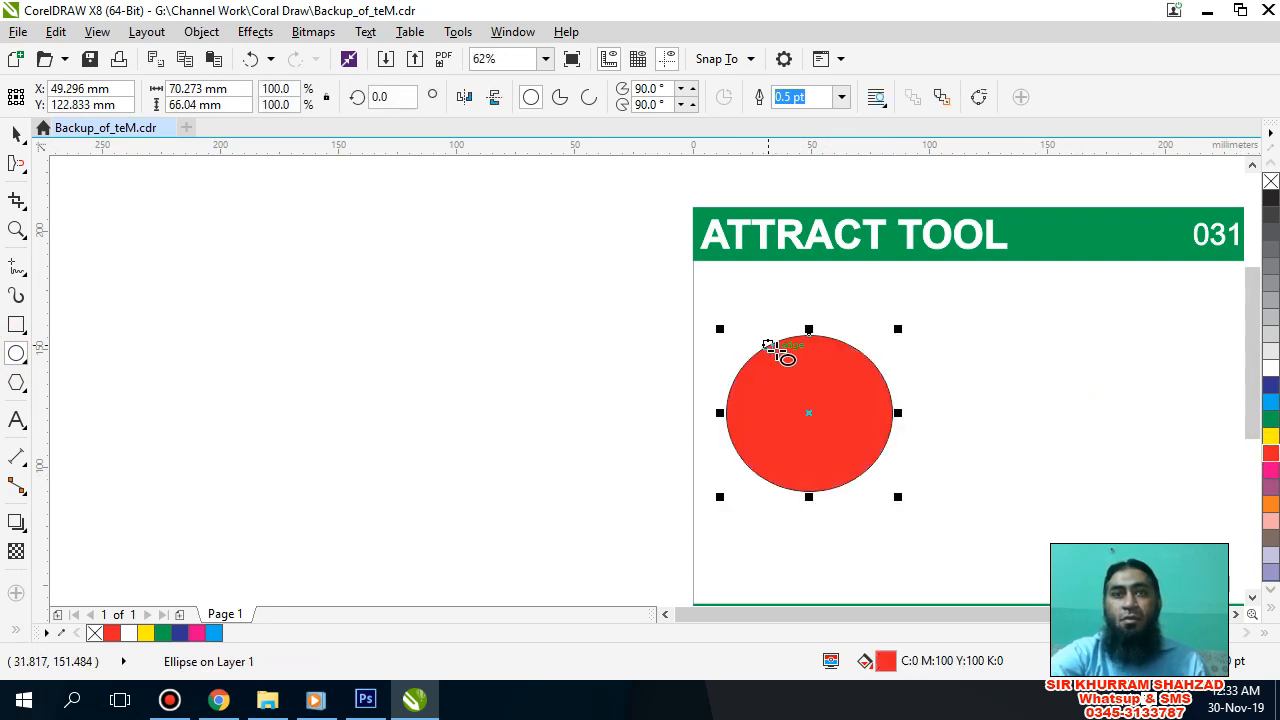
left_click_drag(778, 349, 708, 324)
key("Delete")
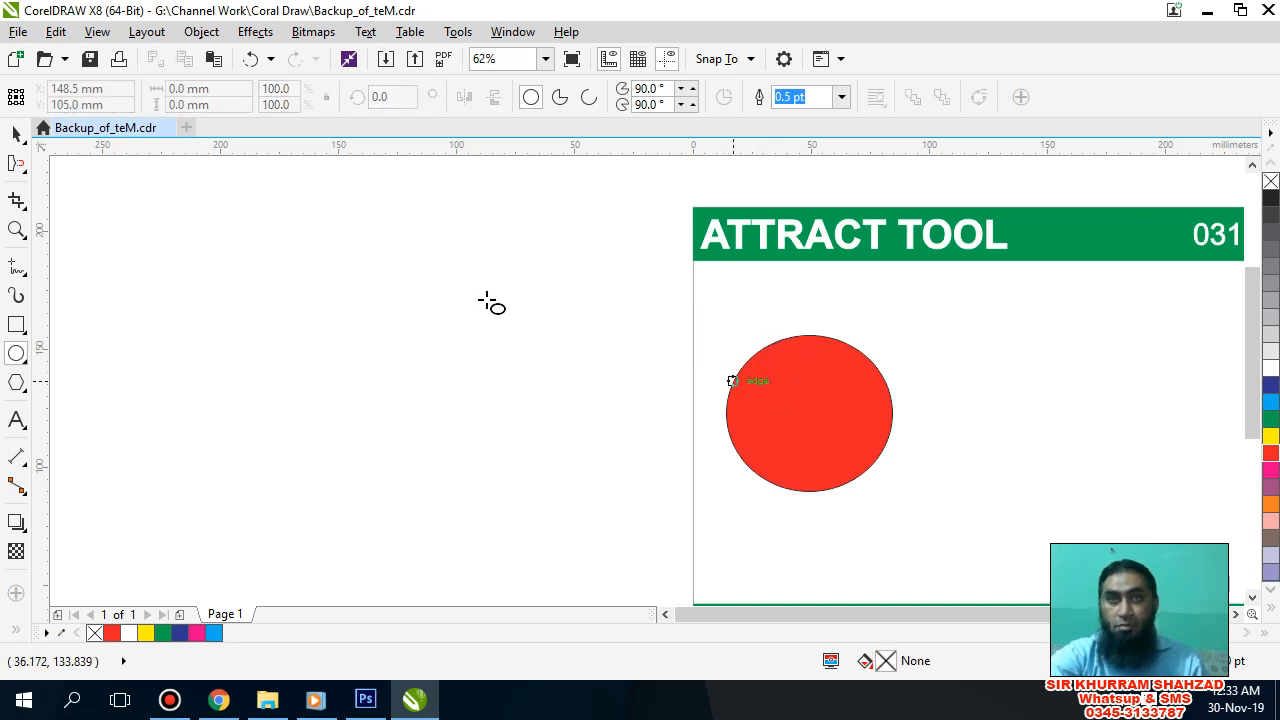
Step: Distort the red ellipse's outline with the Attract tool, pulling spikes outward around it and a small notch into its upper edge
left_click(16, 163)
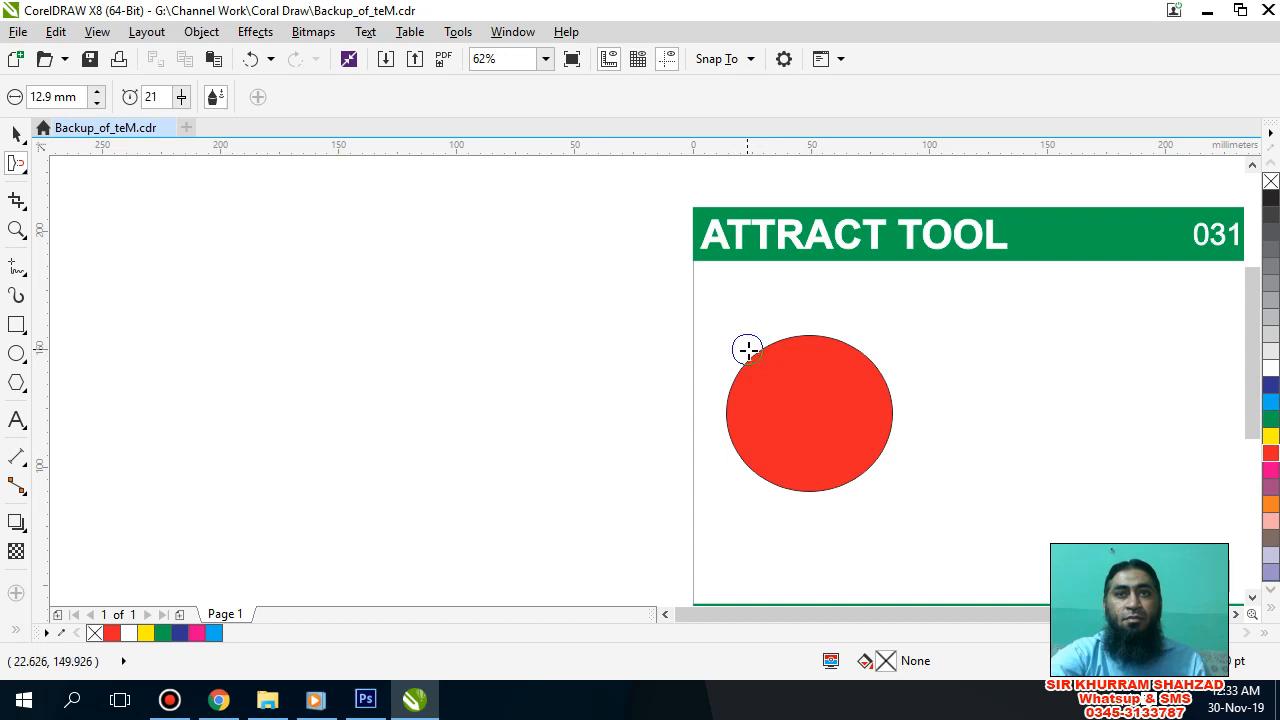
left_click(817, 411)
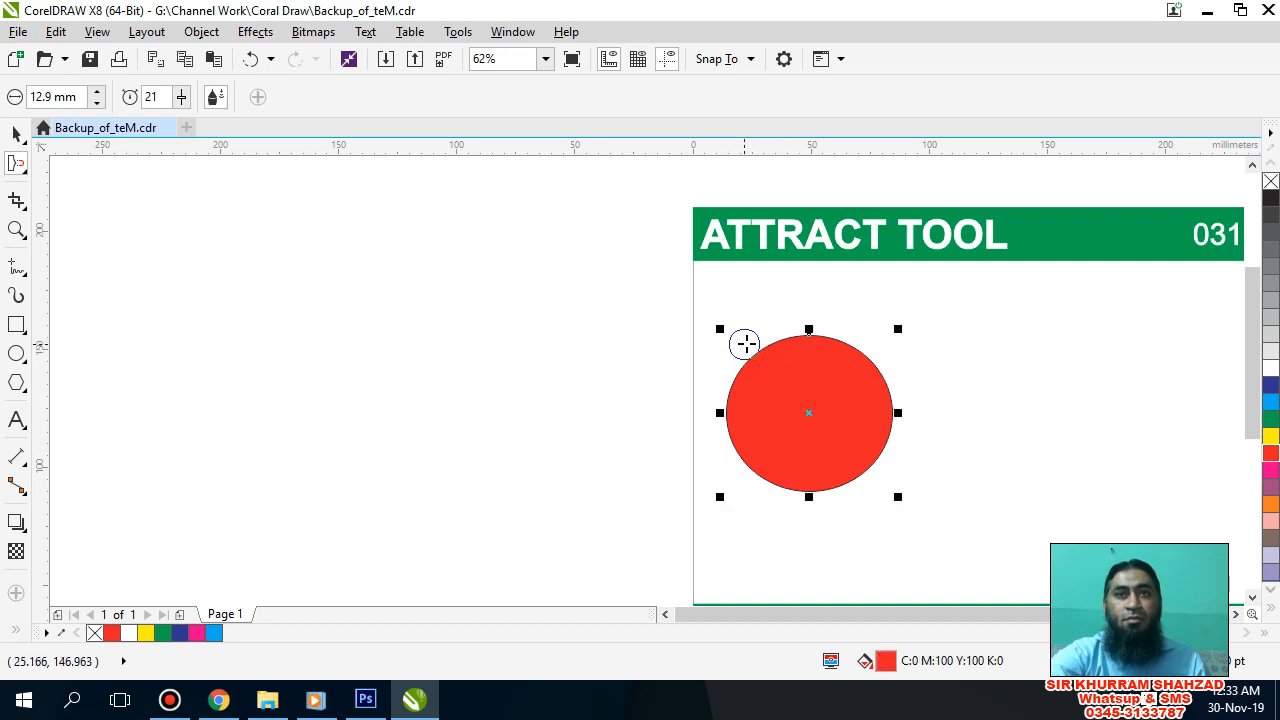
left_click_drag(758, 349, 747, 346)
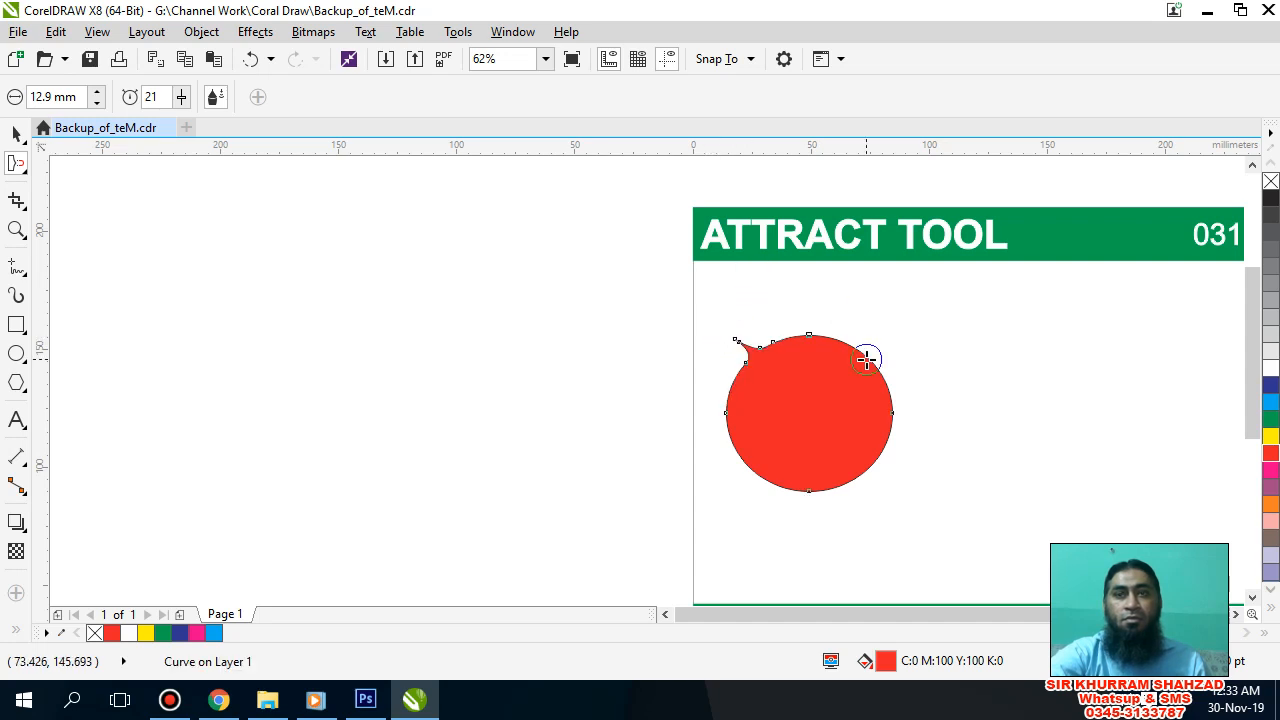
left_click_drag(866, 359, 871, 360)
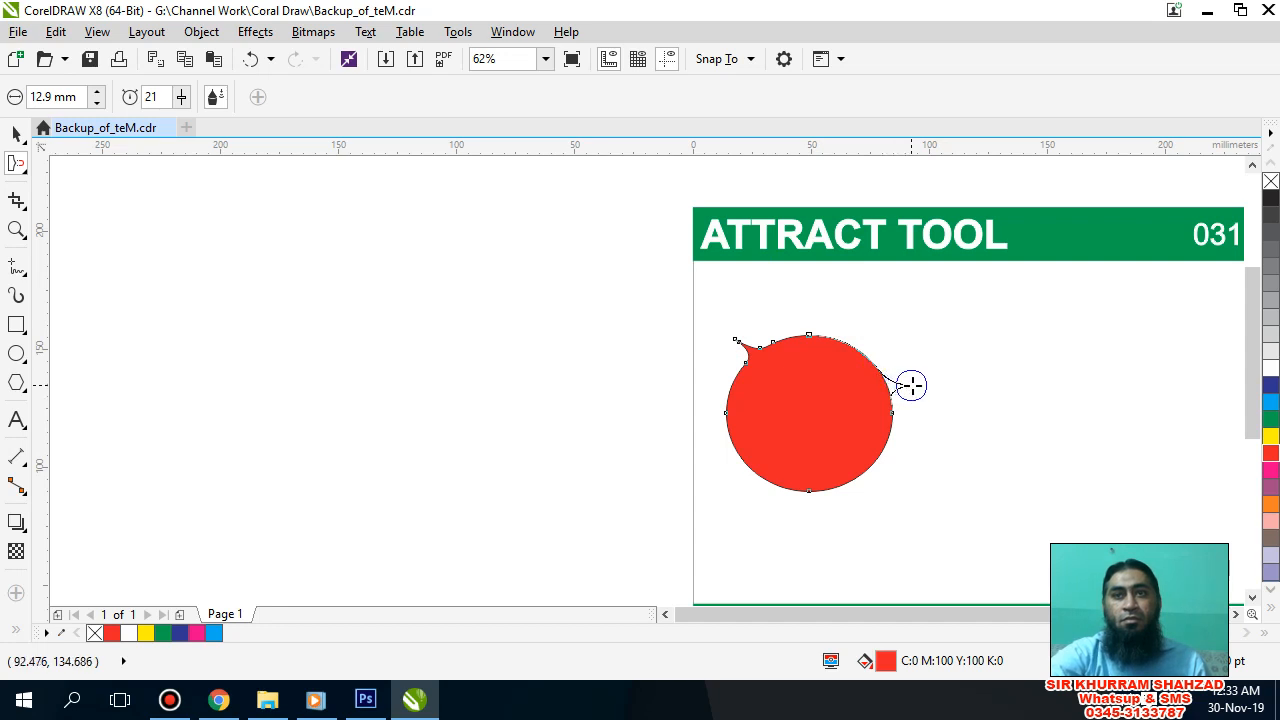
left_click_drag(935, 353, 933, 350)
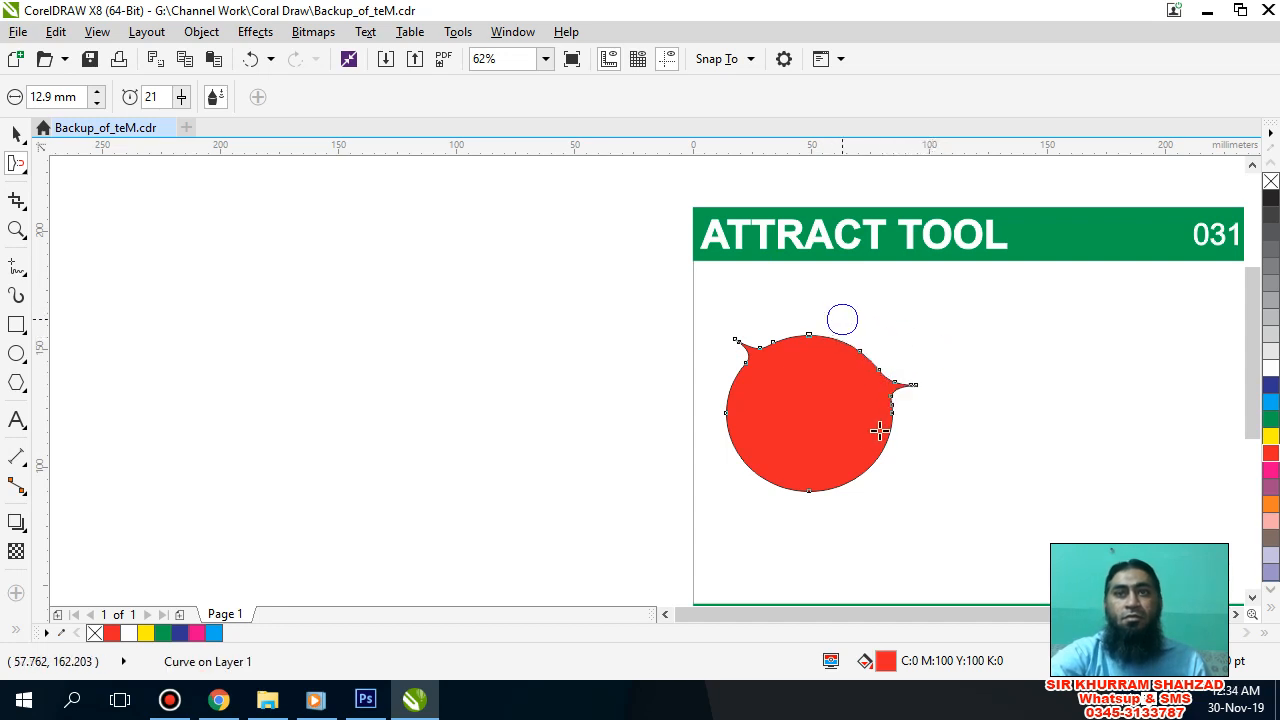
left_click_drag(868, 467, 917, 466)
left_click_drag(760, 457, 718, 470)
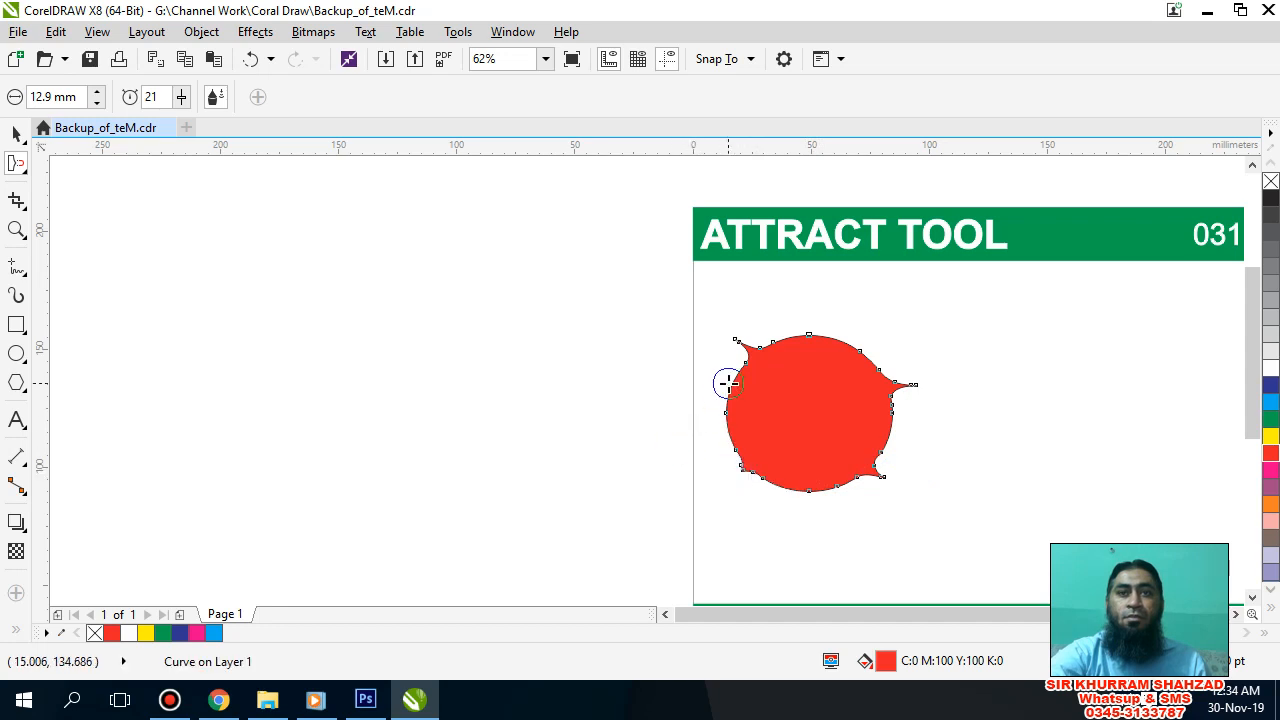
left_click_drag(729, 383, 762, 399)
left_click_drag(840, 341, 833, 357)
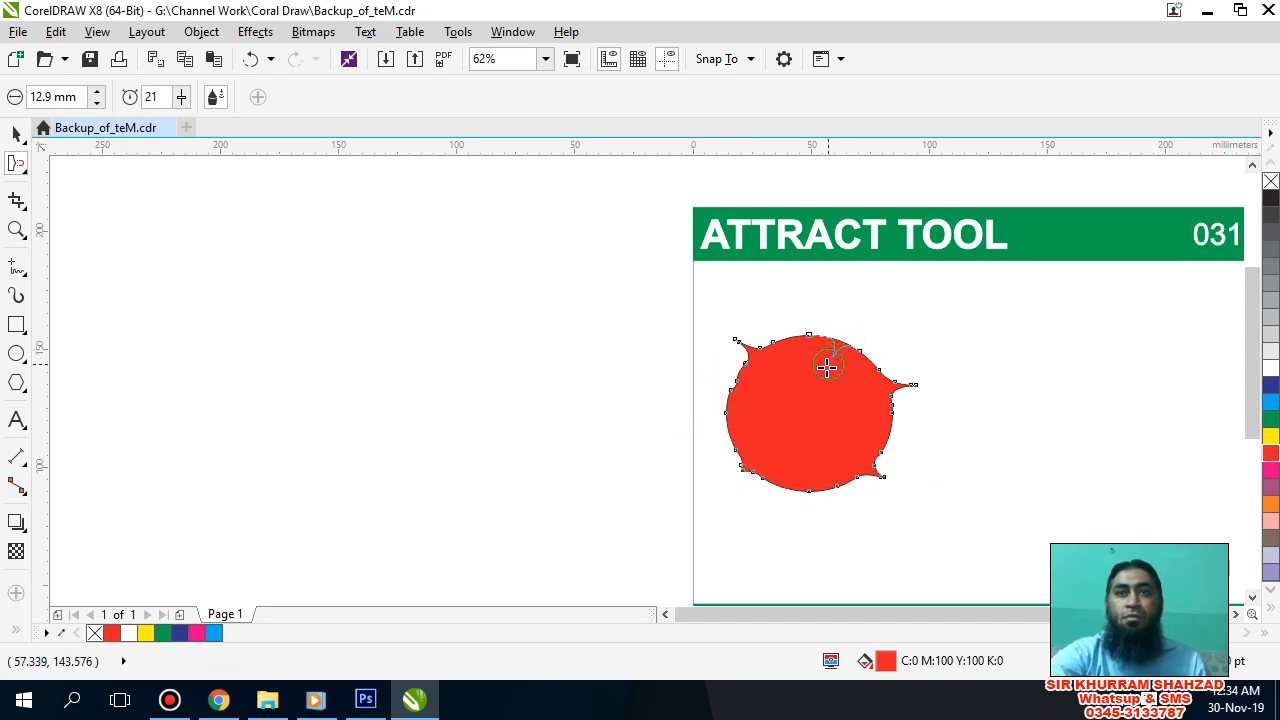
Step: Reselect the distorted ellipse and pull a long thin tail outward from its bottom edge toward the lower left
left_click(941, 449)
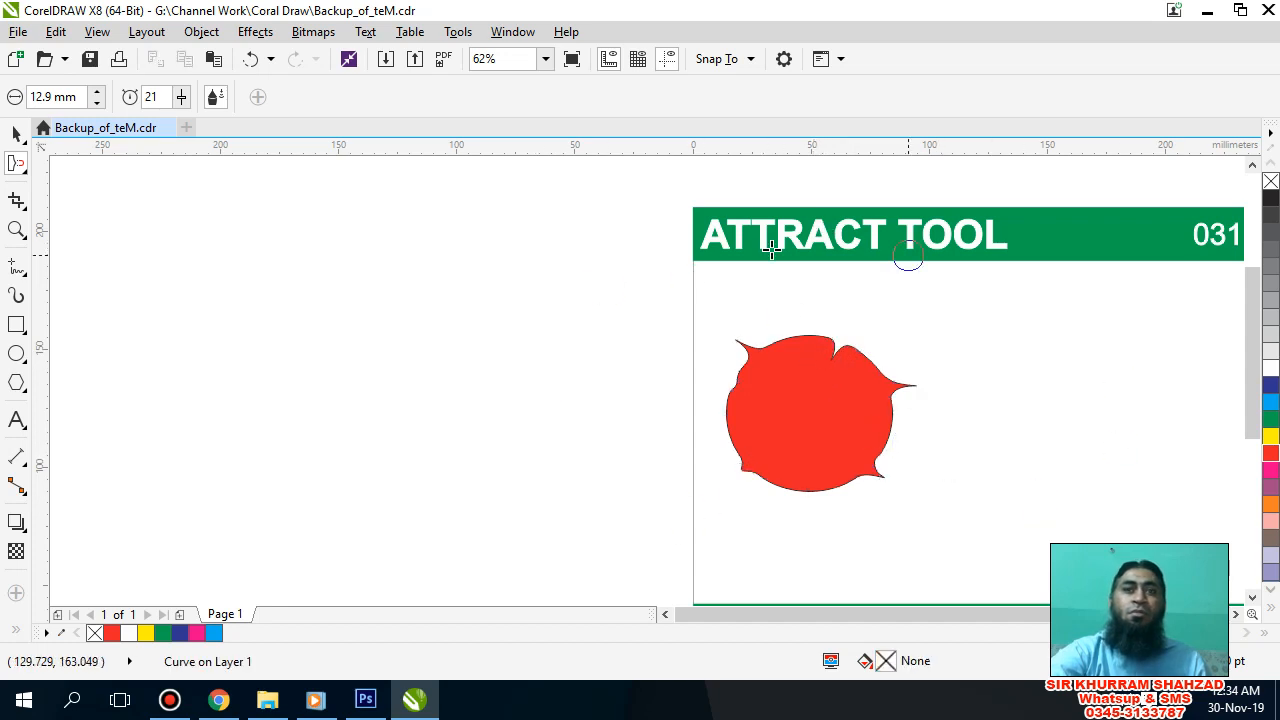
left_click(800, 493)
left_click(803, 478)
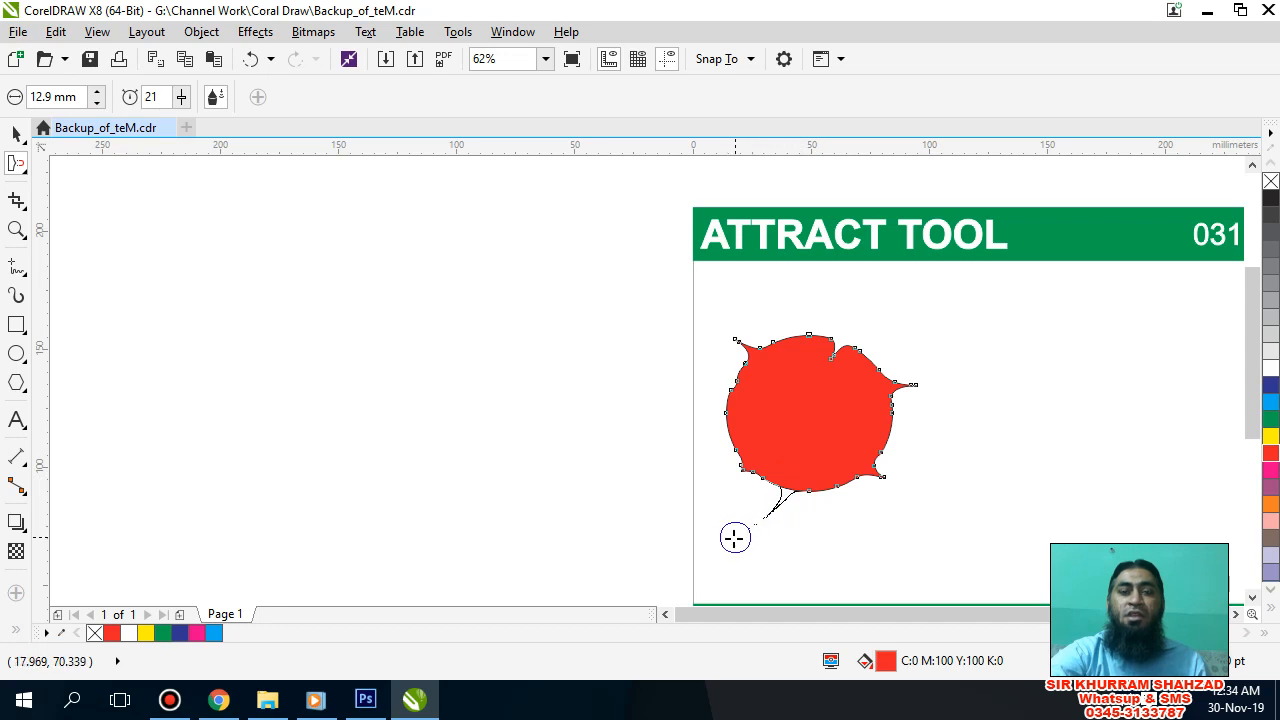
left_click(734, 538)
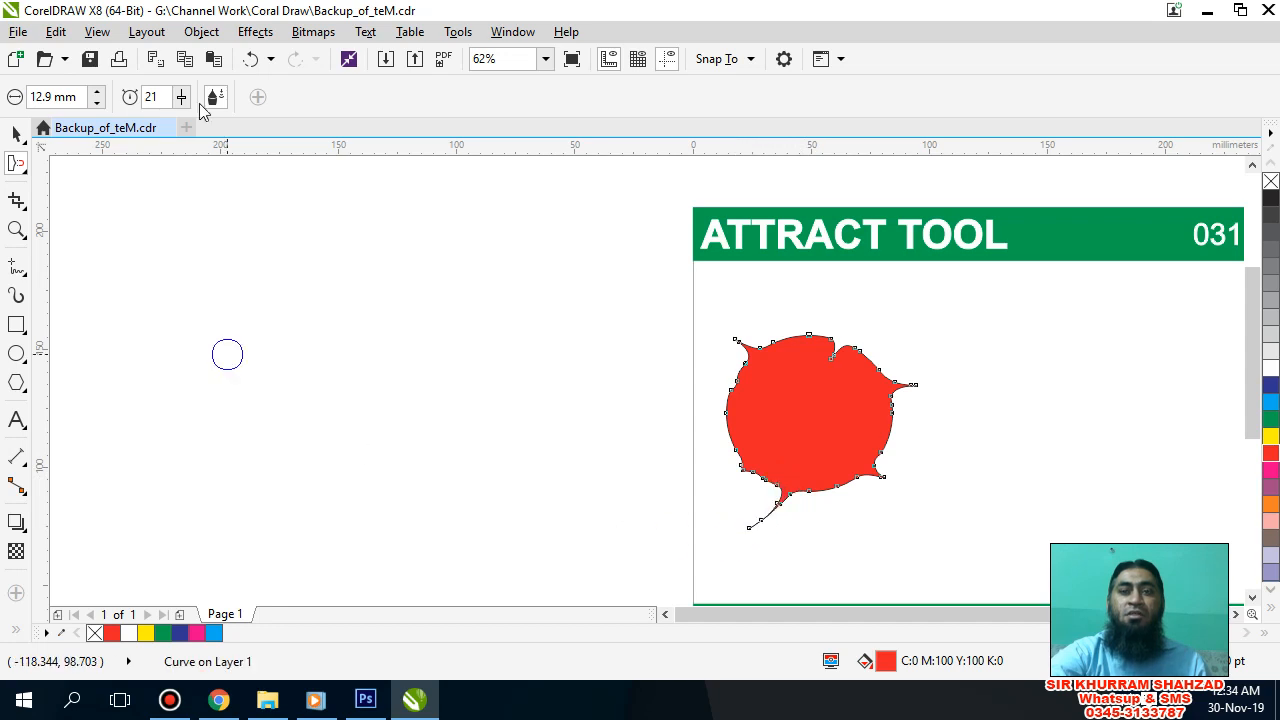
Step: Leave the Attract tool and select the distorted red ellipse as a whole object with the Pick tool
left_click(596, 364)
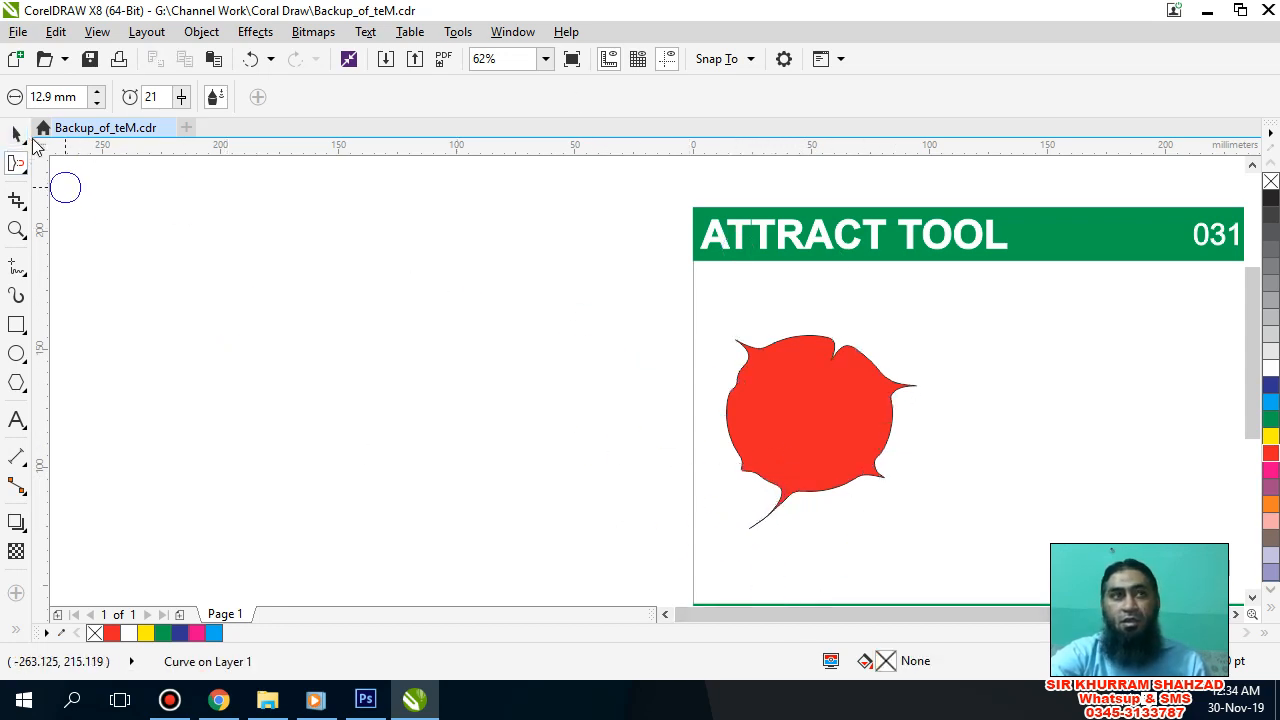
left_click(14, 133)
left_click(818, 400)
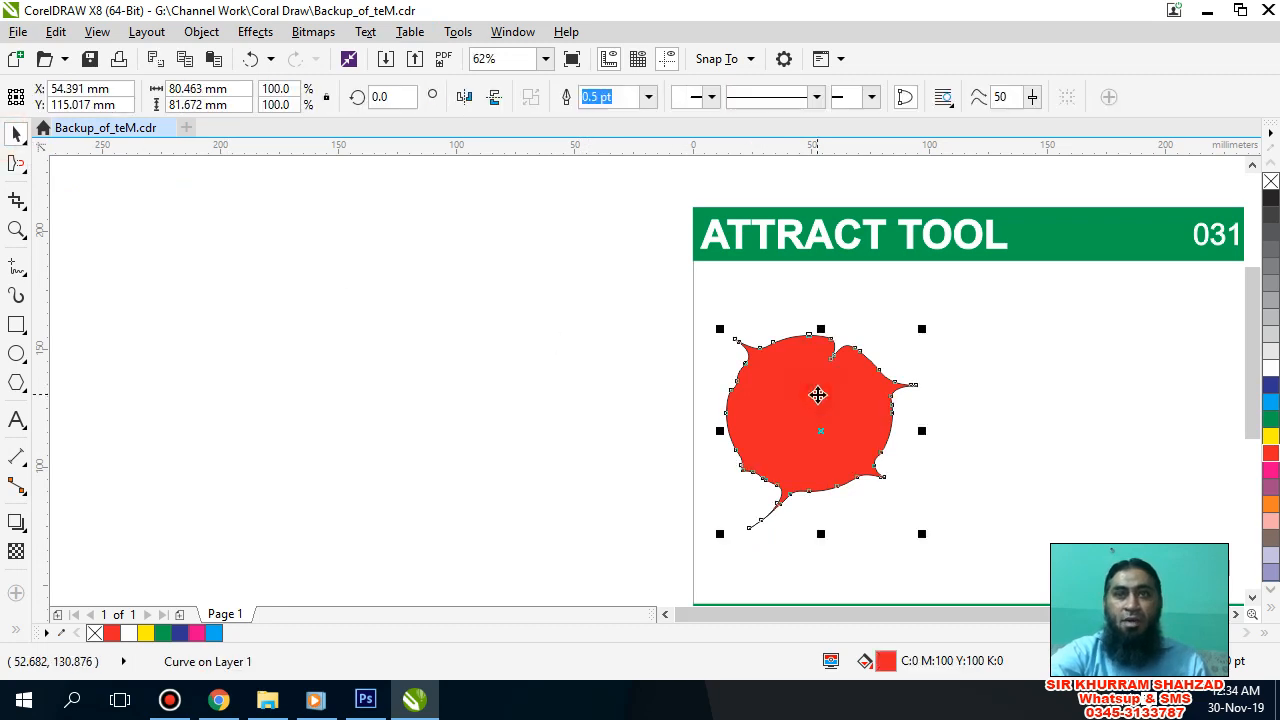
Step: Set the zoom level to 55% and frame the page from its title banner down to its footer banner
scroll(882, 472, "down", 2)
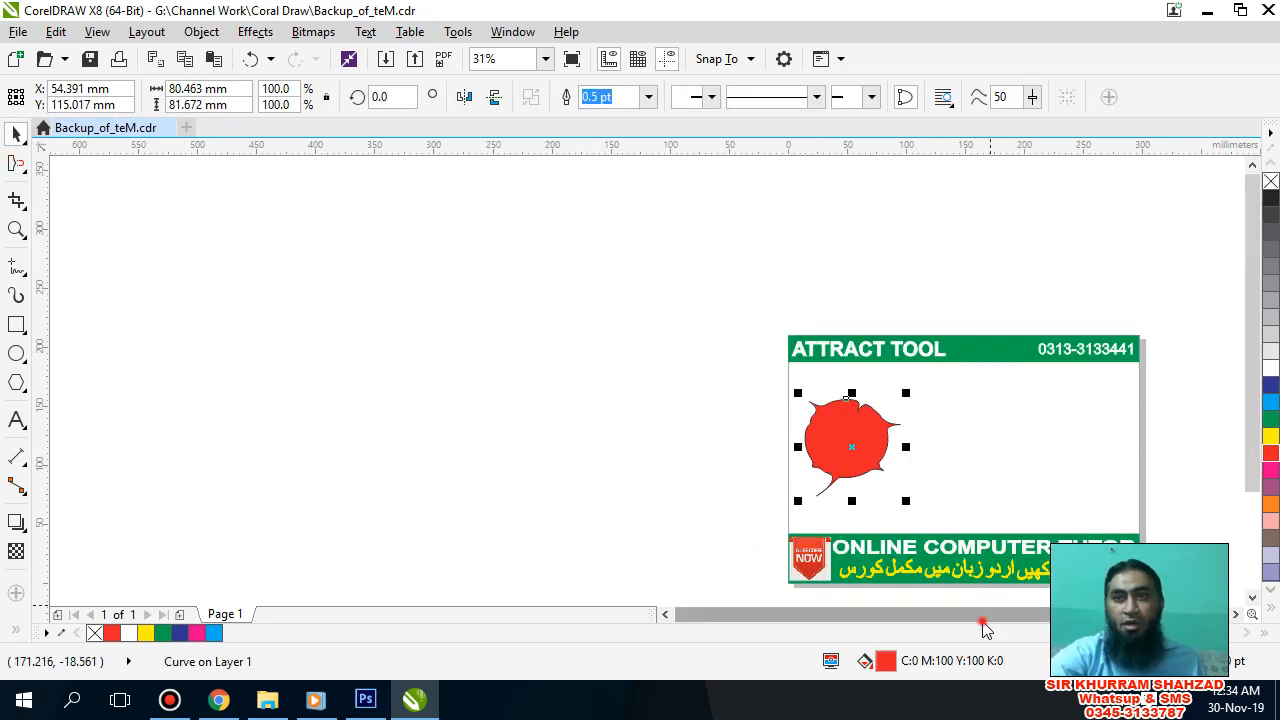
left_click(1238, 617)
left_click(1238, 617)
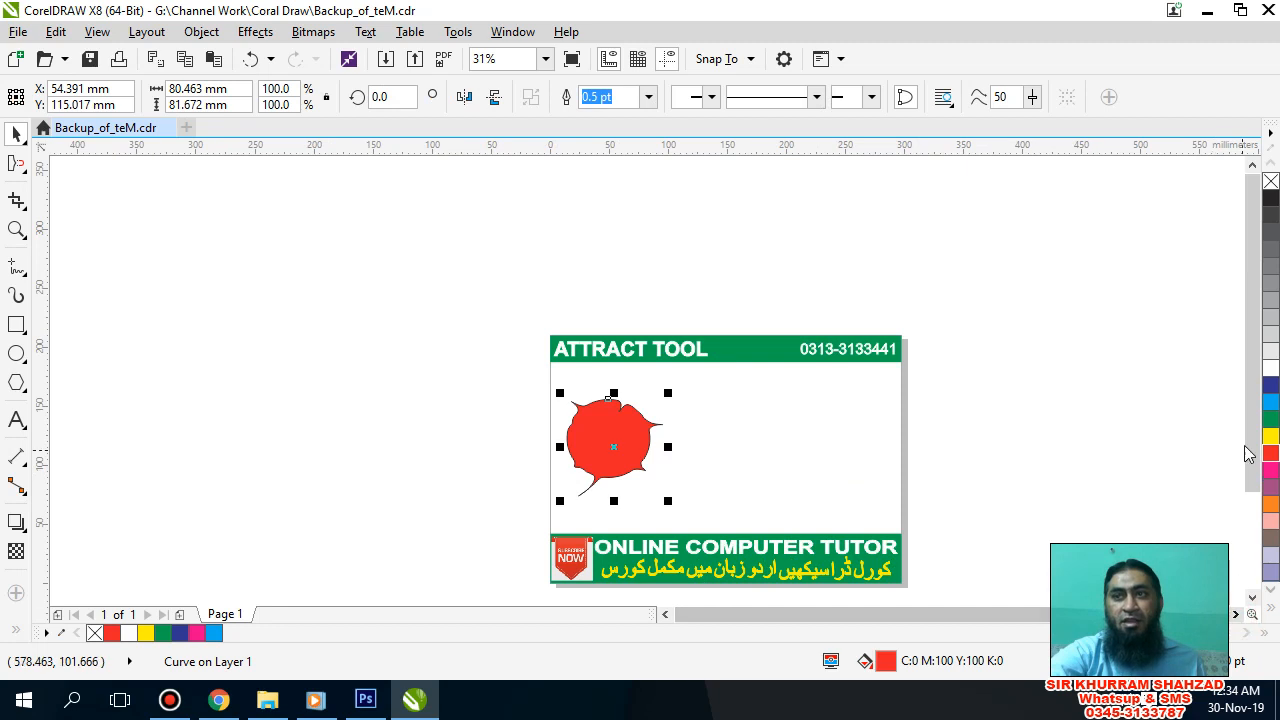
left_click_drag(1249, 449, 1250, 458)
left_click(488, 59)
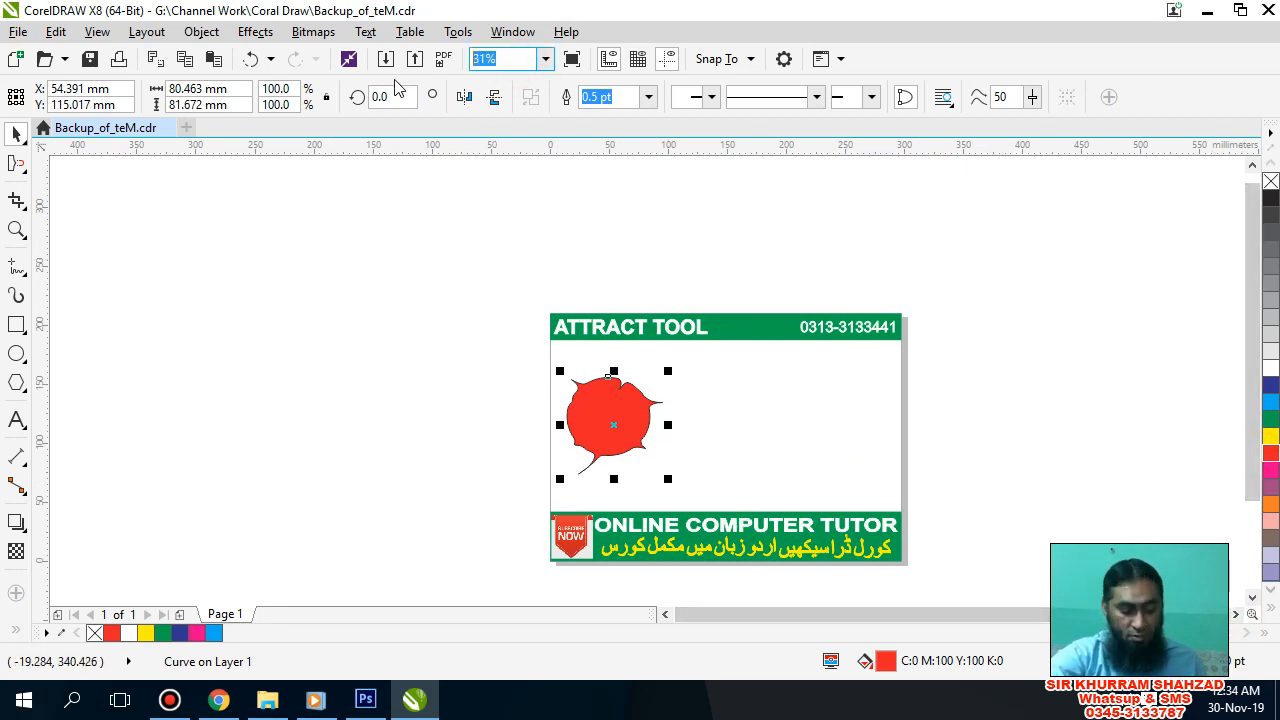
type("55")
key("Return")
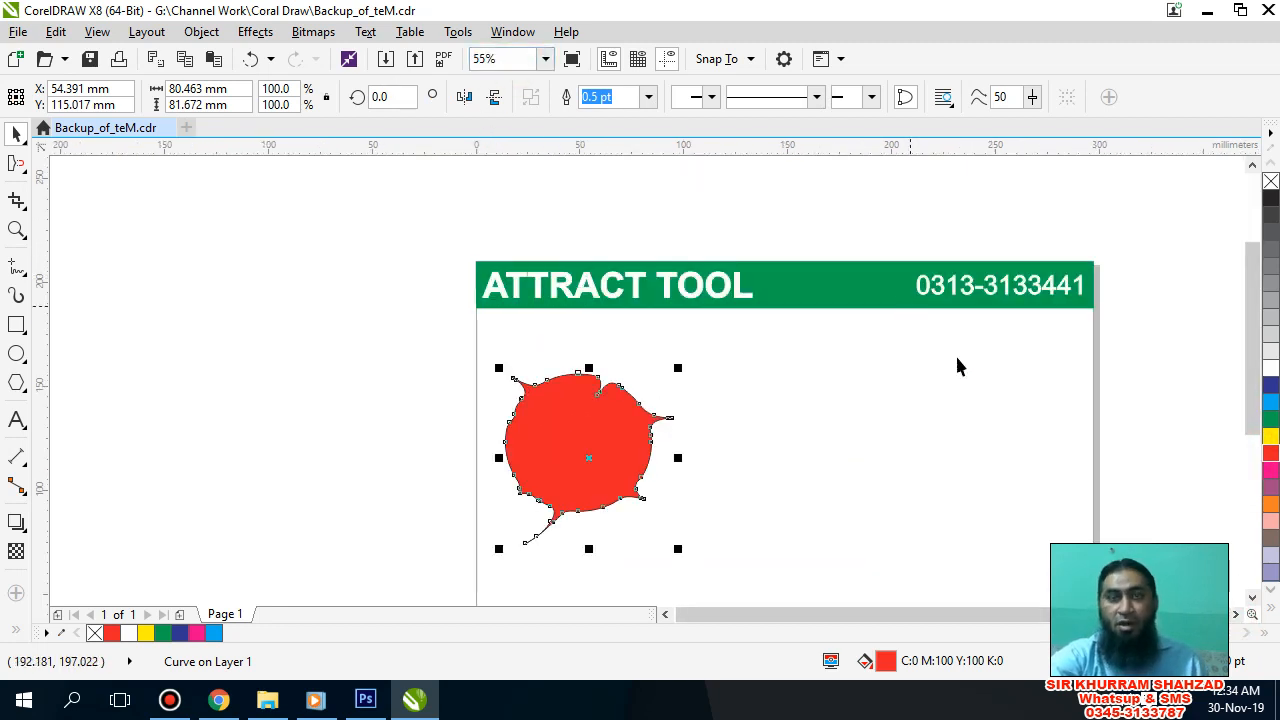
left_click_drag(1254, 347, 1261, 382)
left_click_drag(1256, 392, 1255, 400)
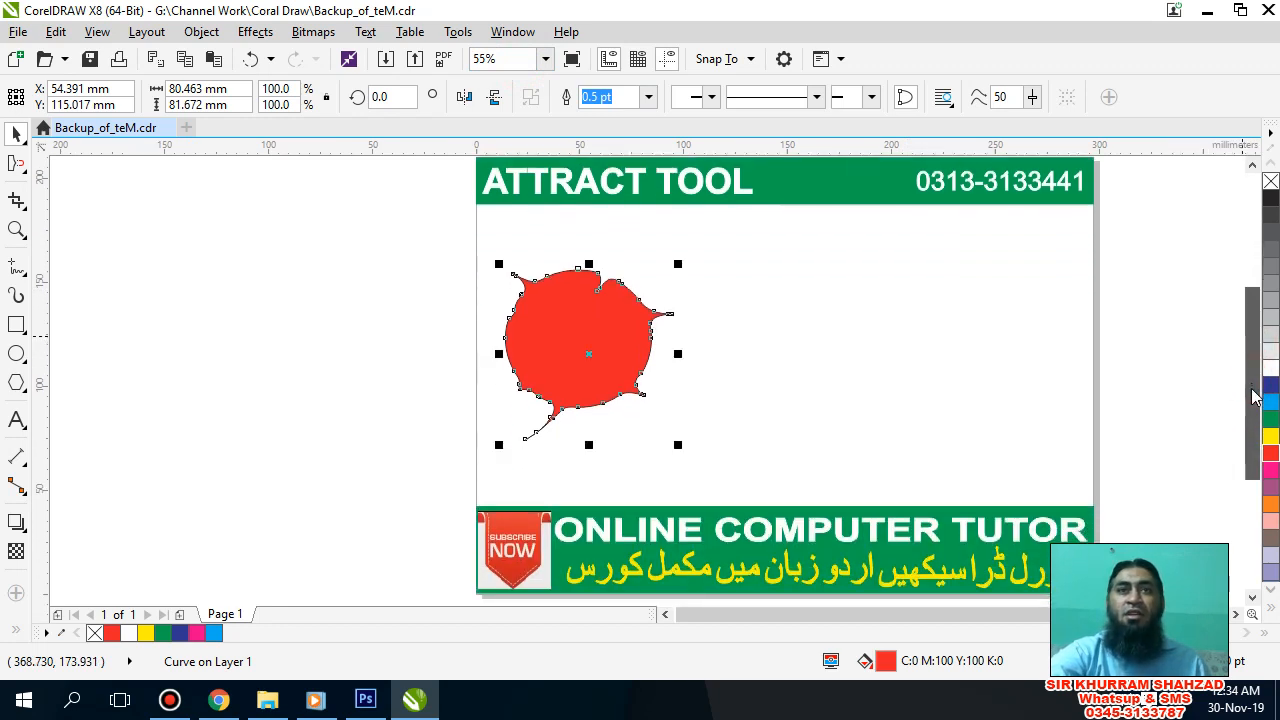